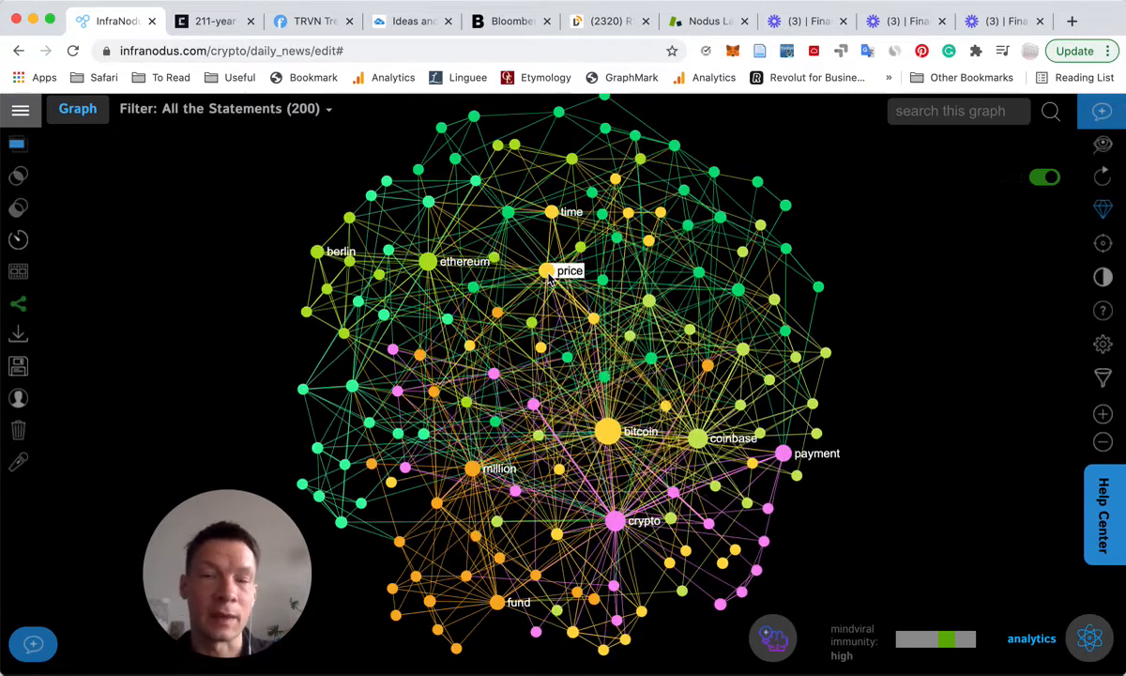
Isolate the connections of the price and time nodes in the graph, and clear the selection again
click(548, 274)
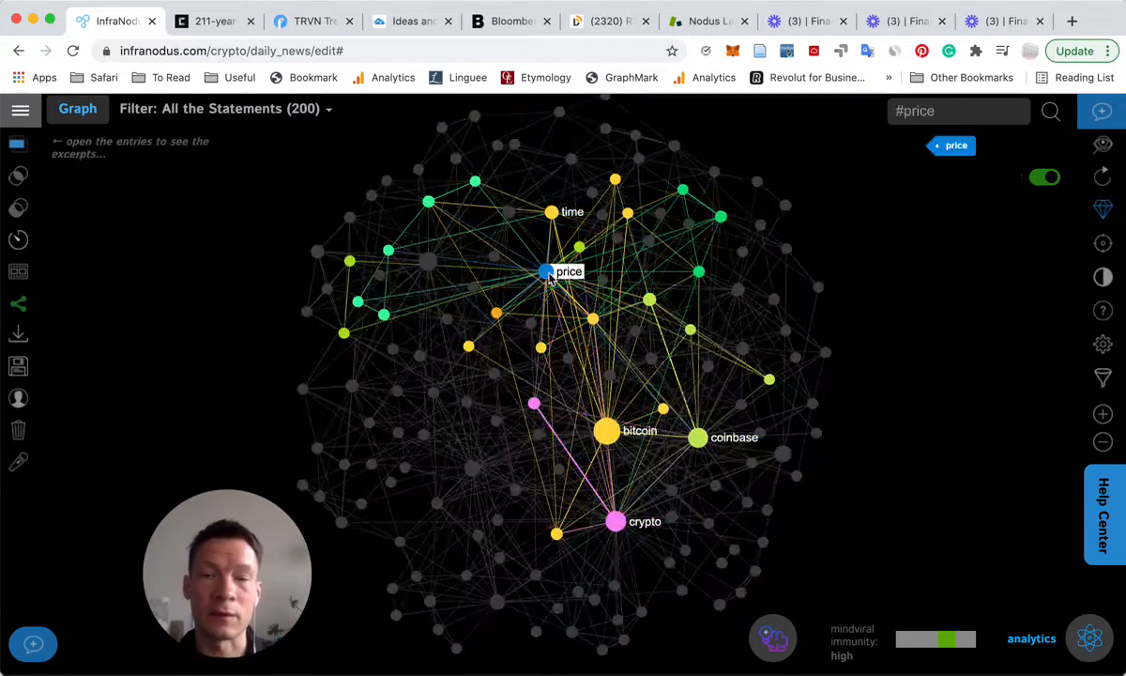
click(552, 213)
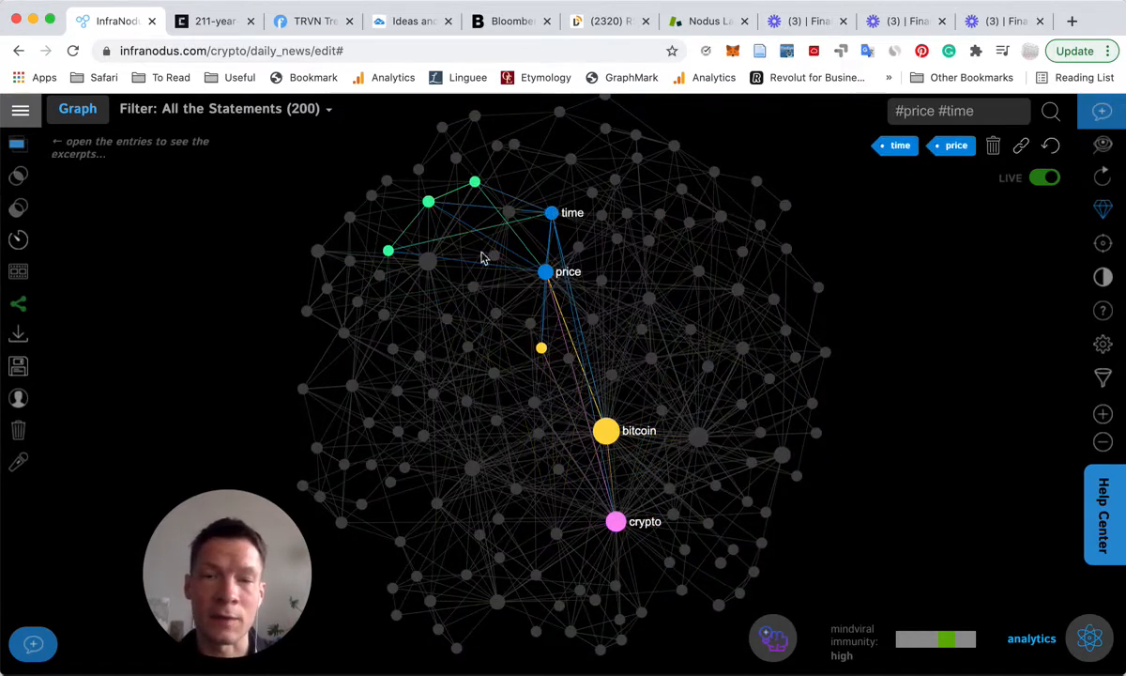
click(545, 273)
click(551, 213)
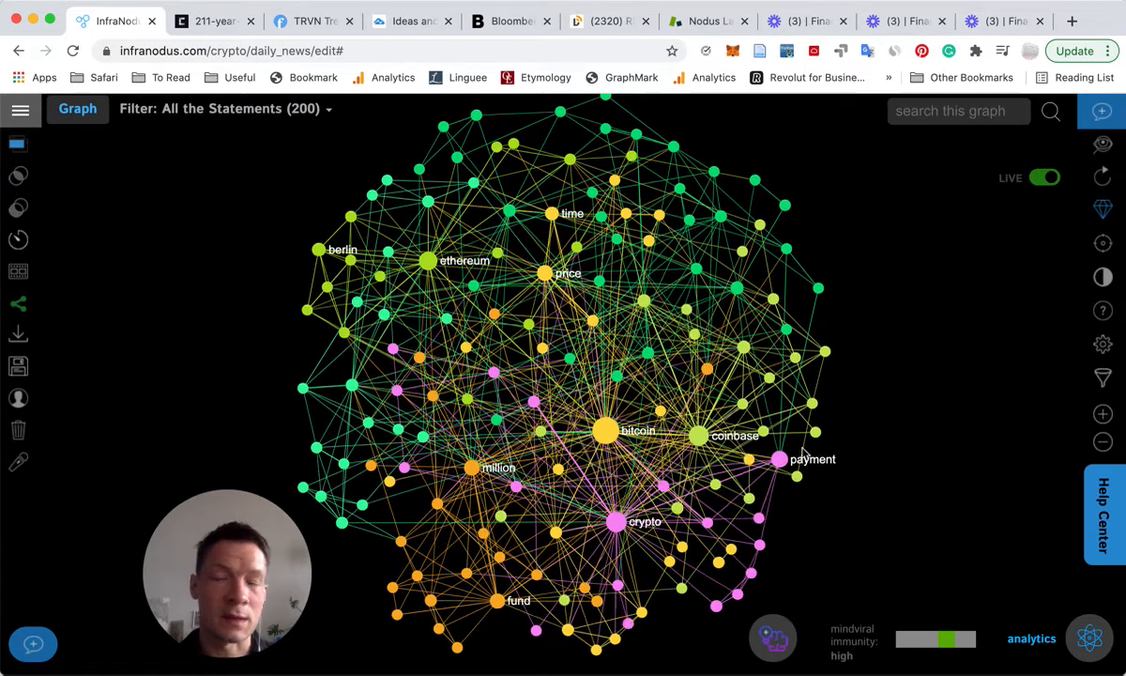
Open the graph's analytics and review the Essence view with its main topical groups and most influential elements
click(1088, 641)
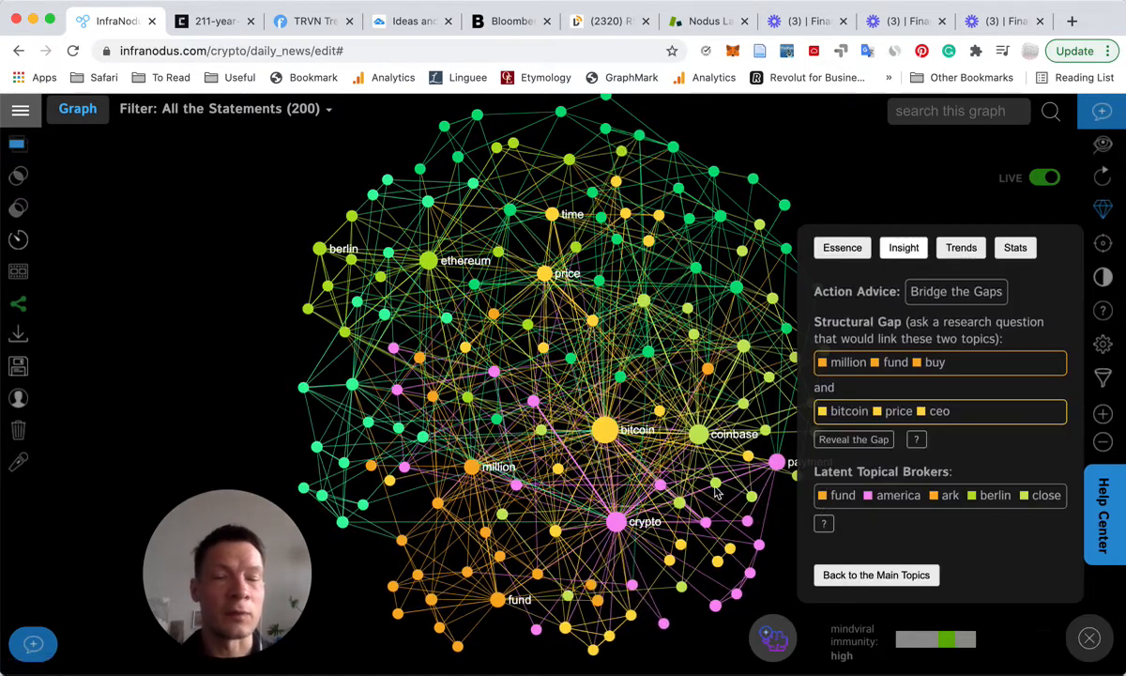
click(845, 250)
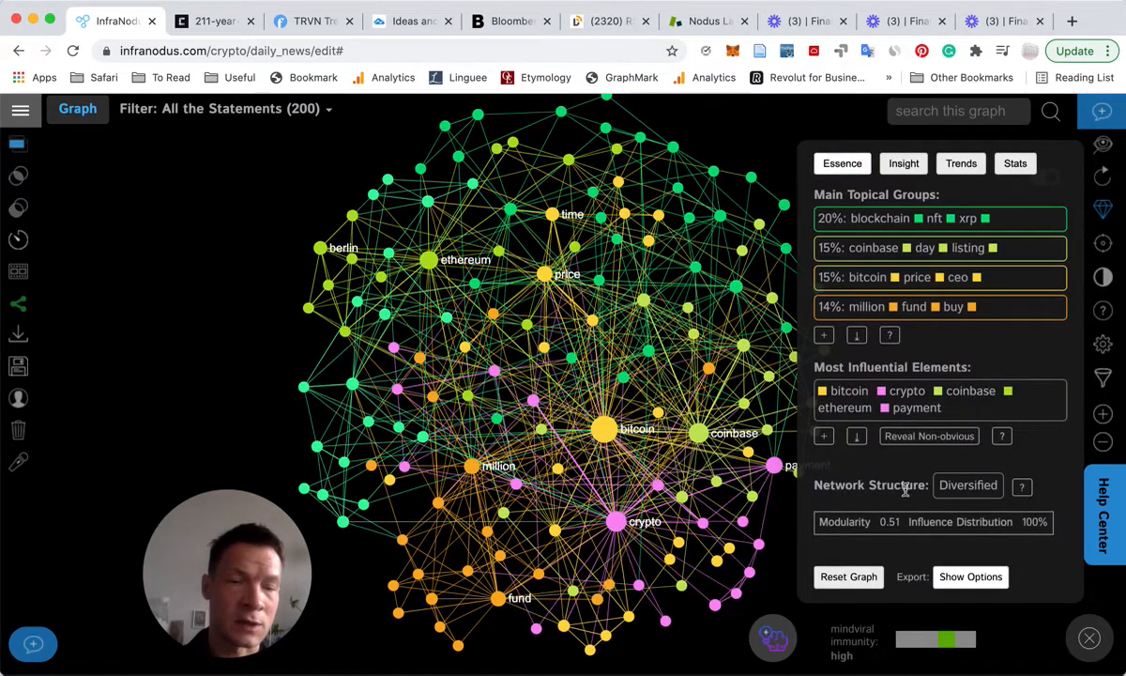
drag(708, 474, 652, 464)
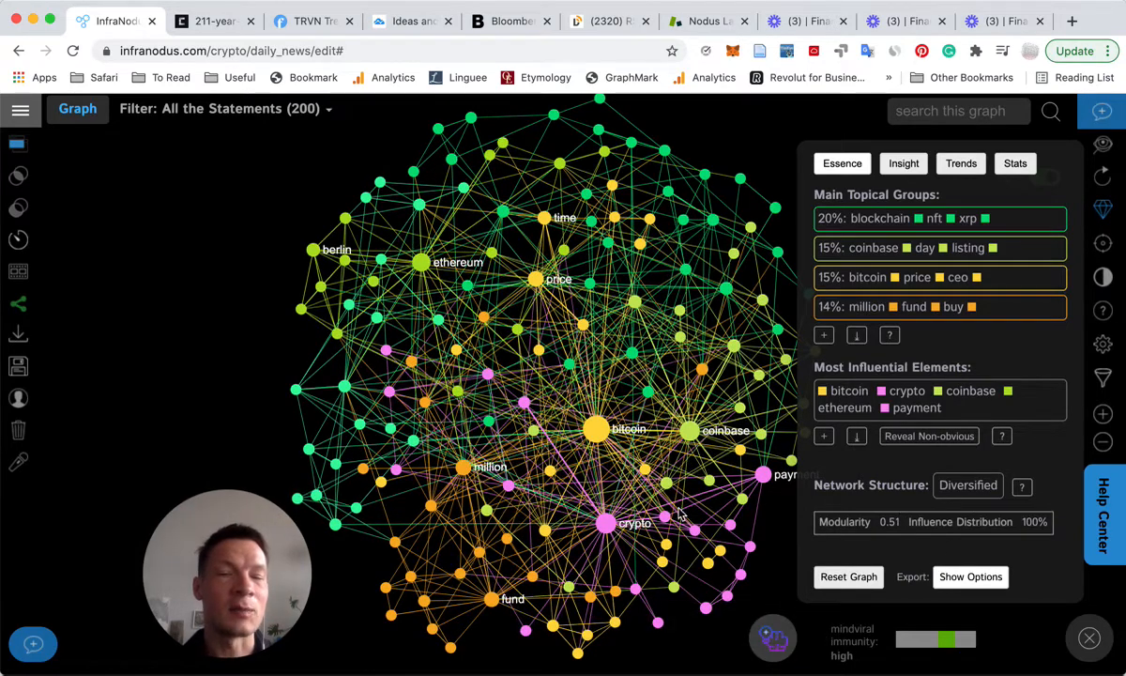
drag(680, 512, 659, 509)
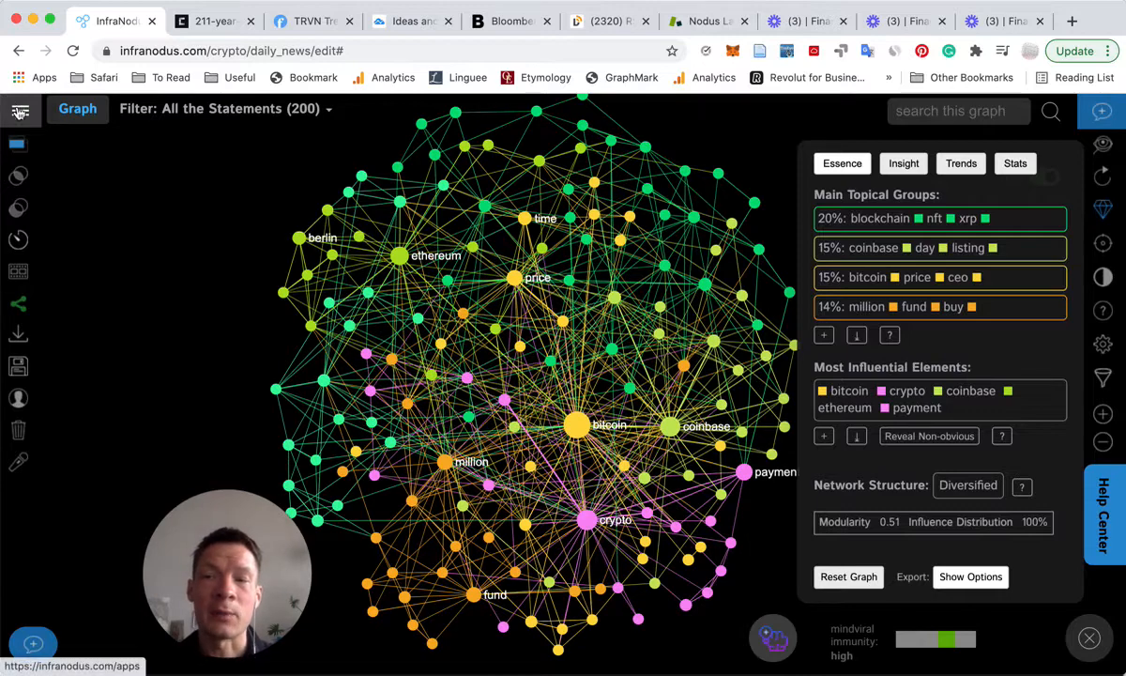
Go to the apps home page and start the Twitter sentiment analysis app
click(20, 110)
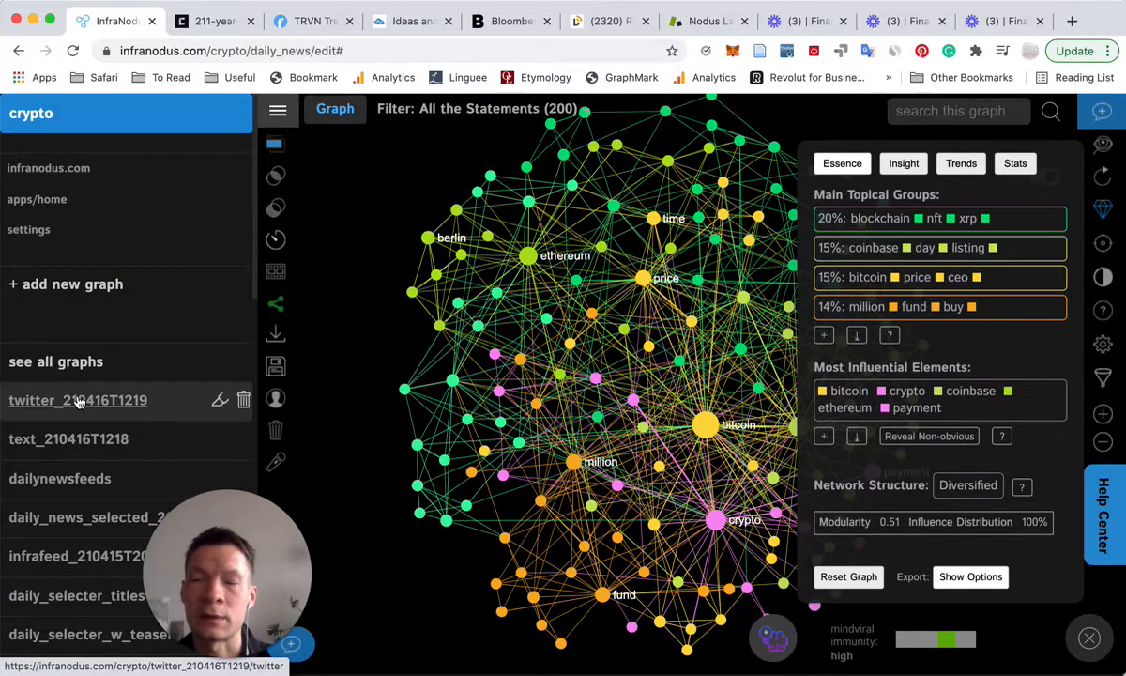
click(45, 202)
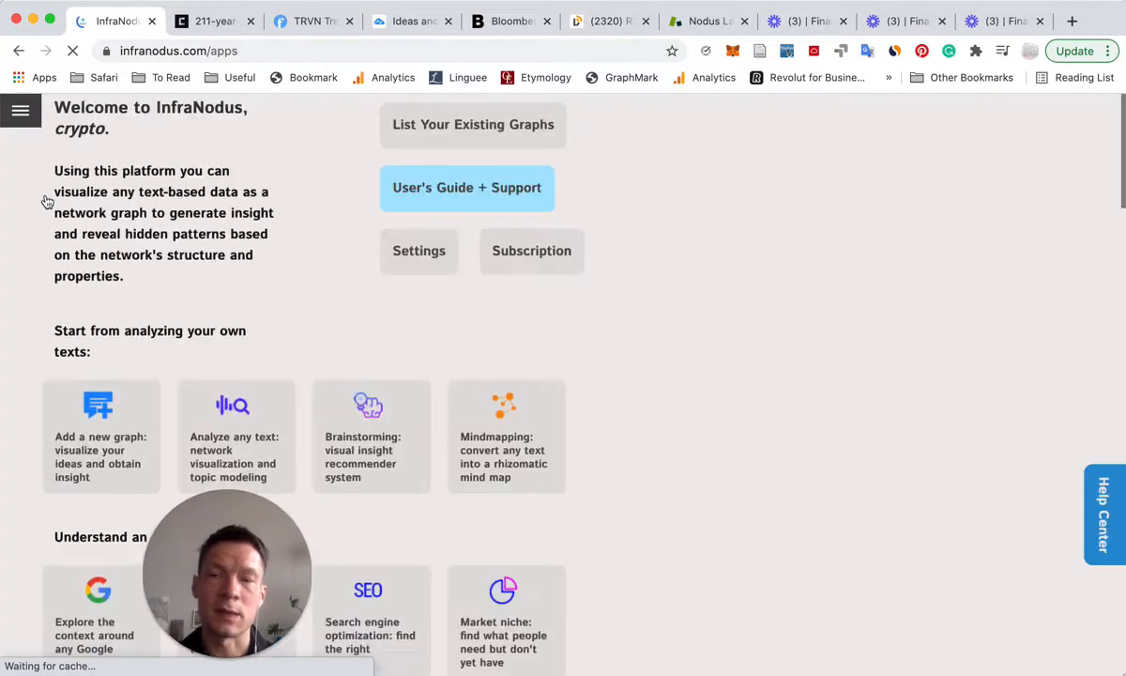
scroll(340, 455, down, 3)
scroll(341, 455, down, 2)
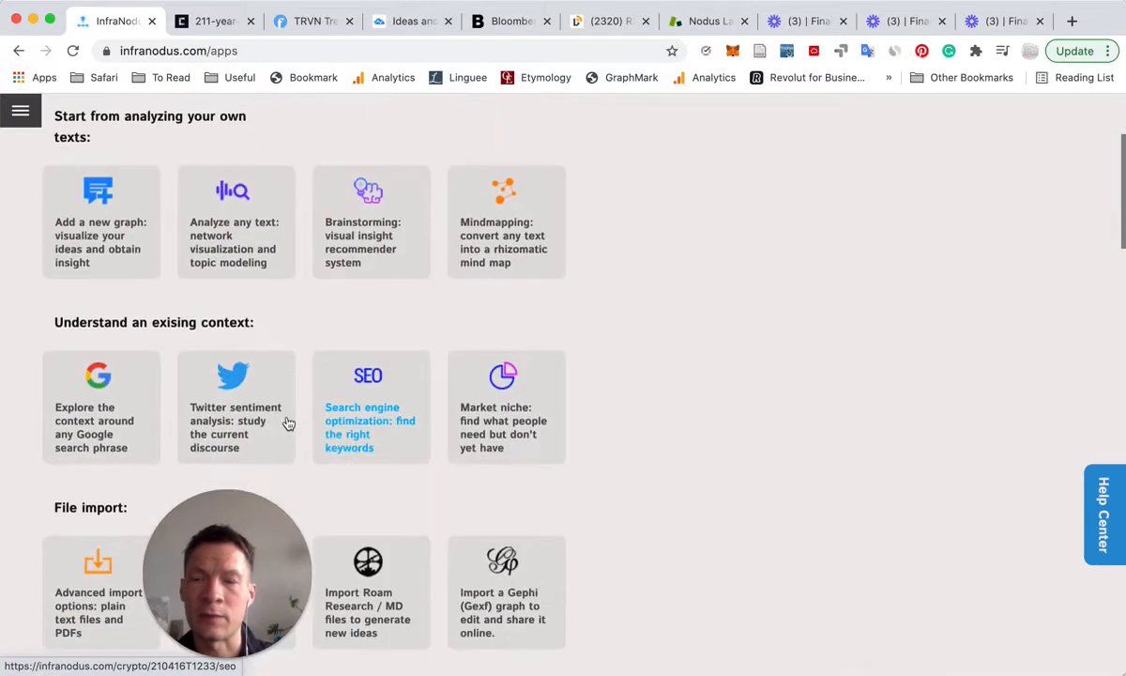
click(227, 409)
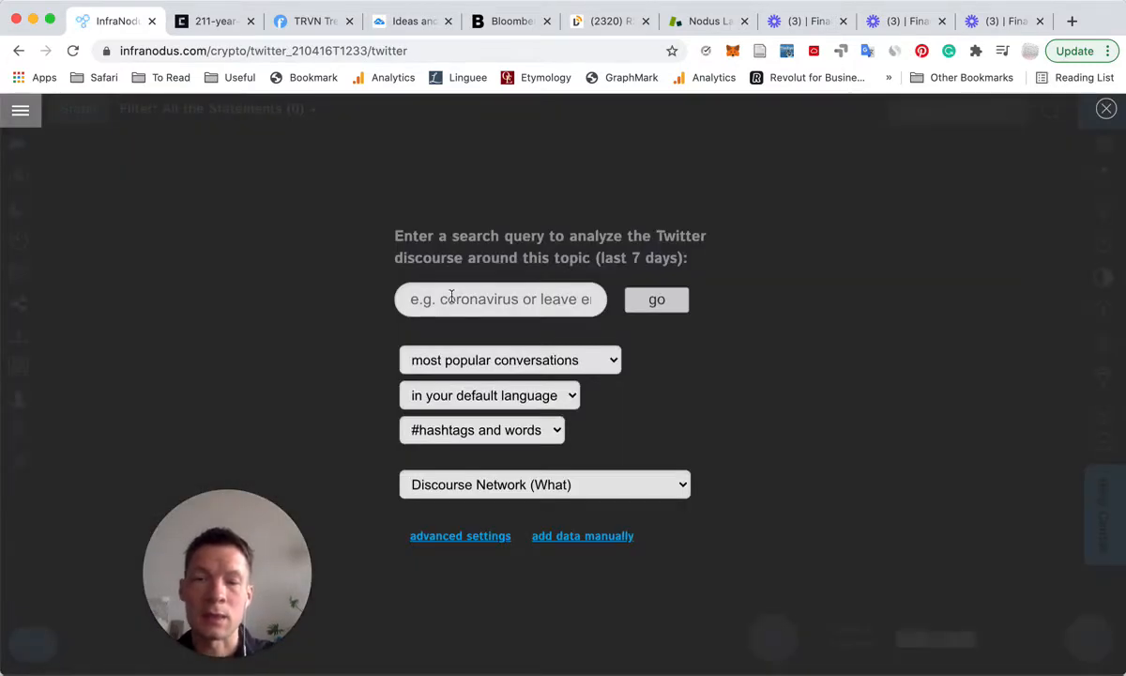
Generate a Twitter discourse graph for the search query "crypto" with the default options
click(450, 296)
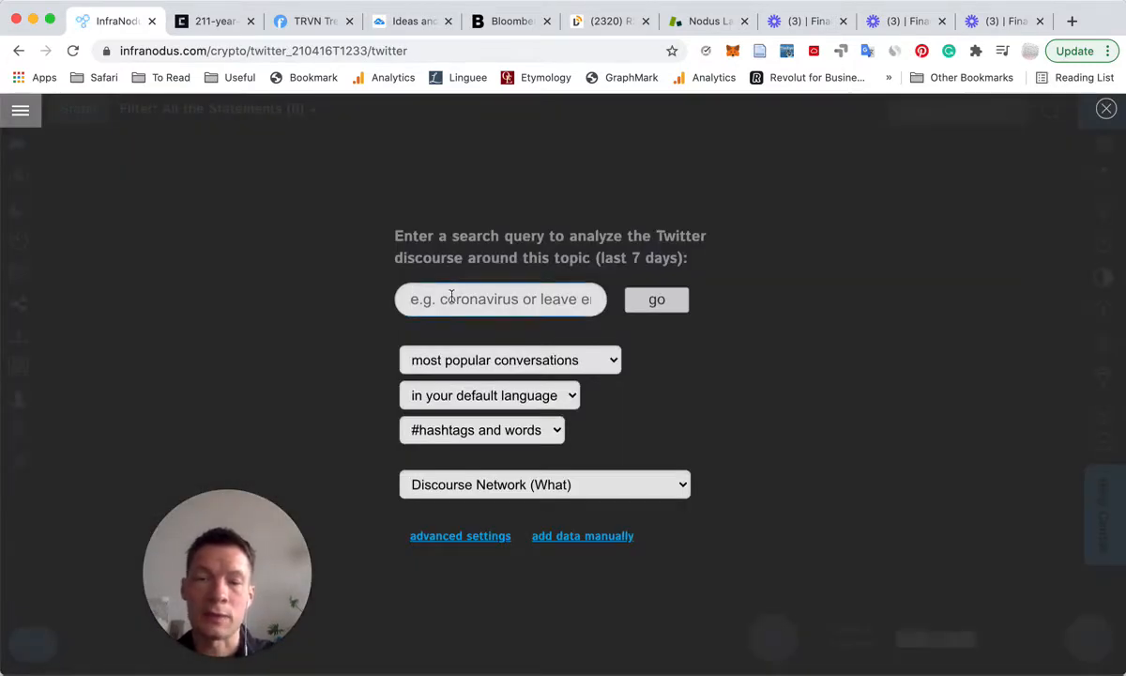
text(crypto)
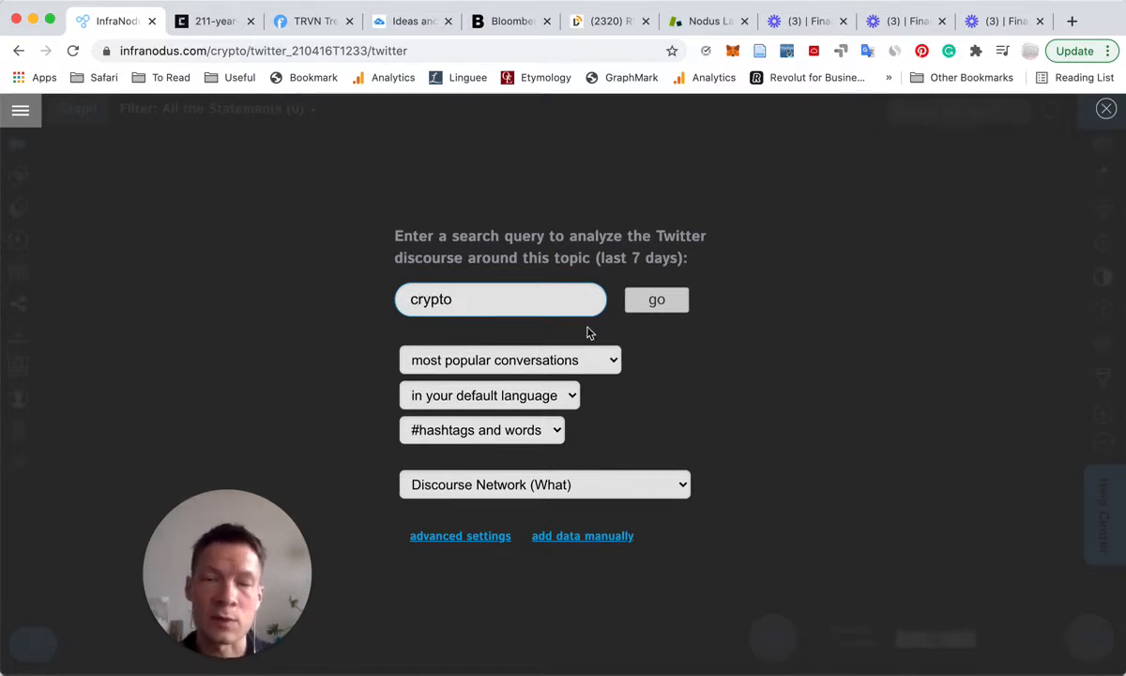
click(655, 303)
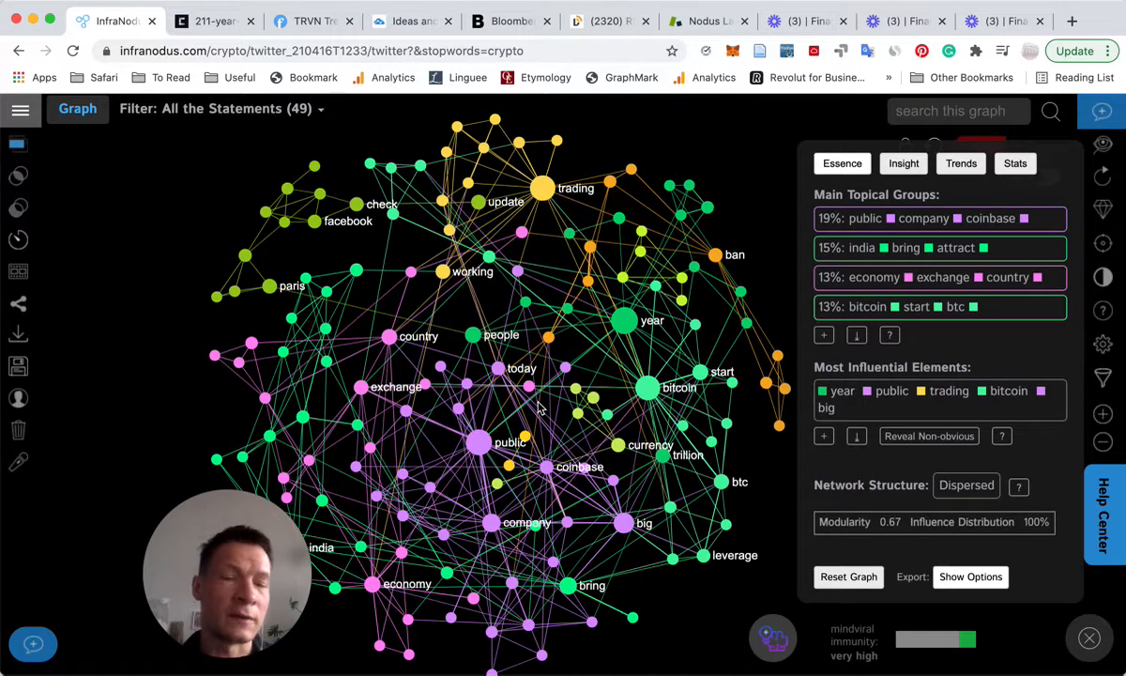
click(204, 566)
drag(205, 566, 164, 565)
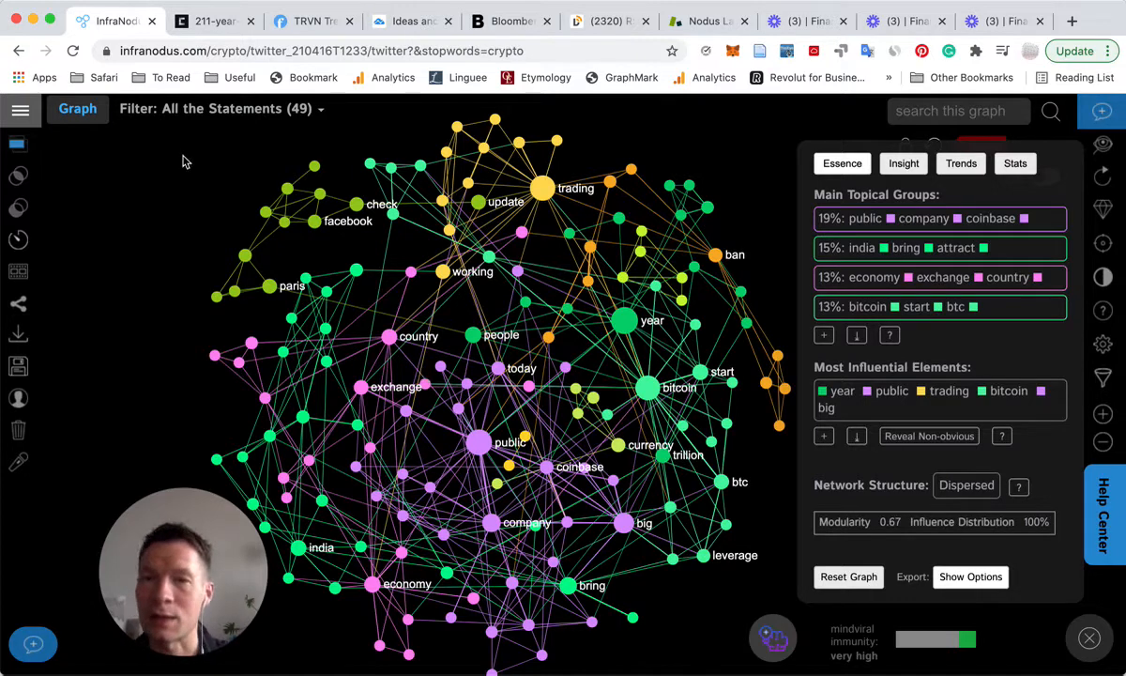
Open the dailynewsfeeds graph and reveal the structural gap suggested in its Insight analytics
click(20, 111)
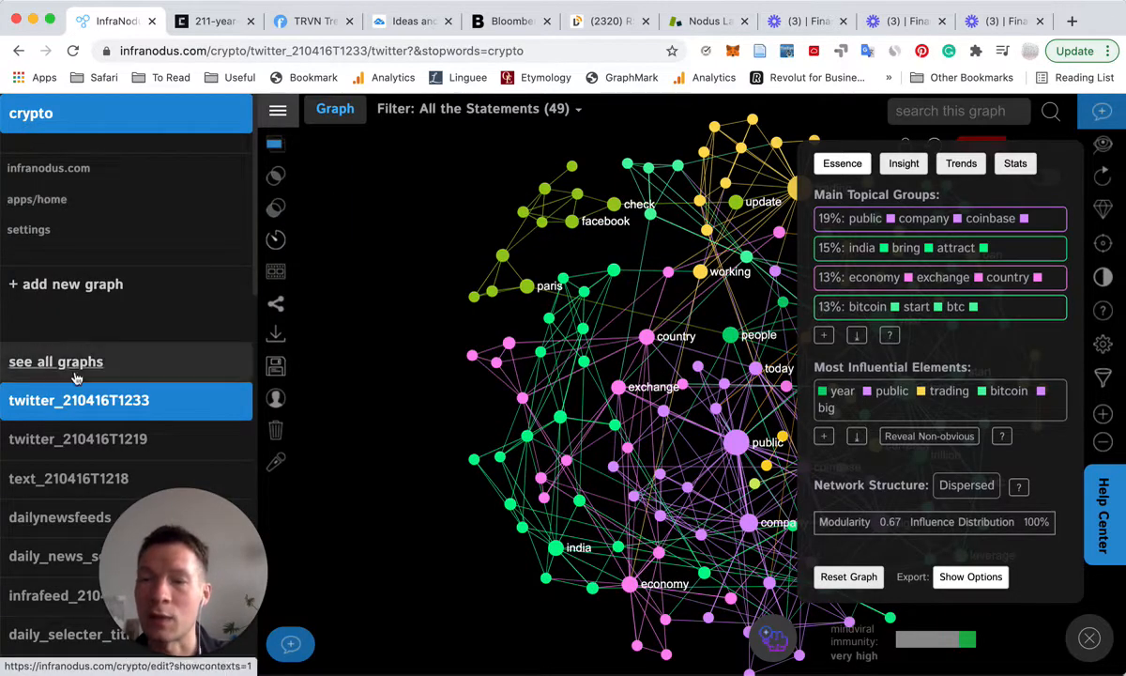
click(53, 516)
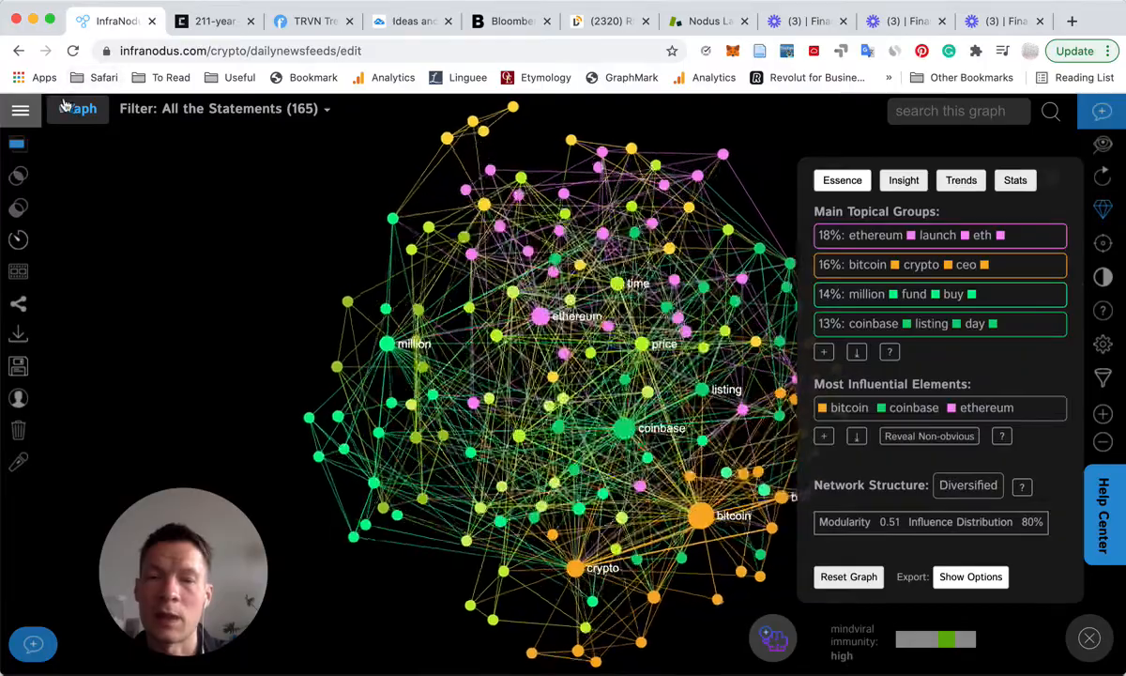
click(903, 180)
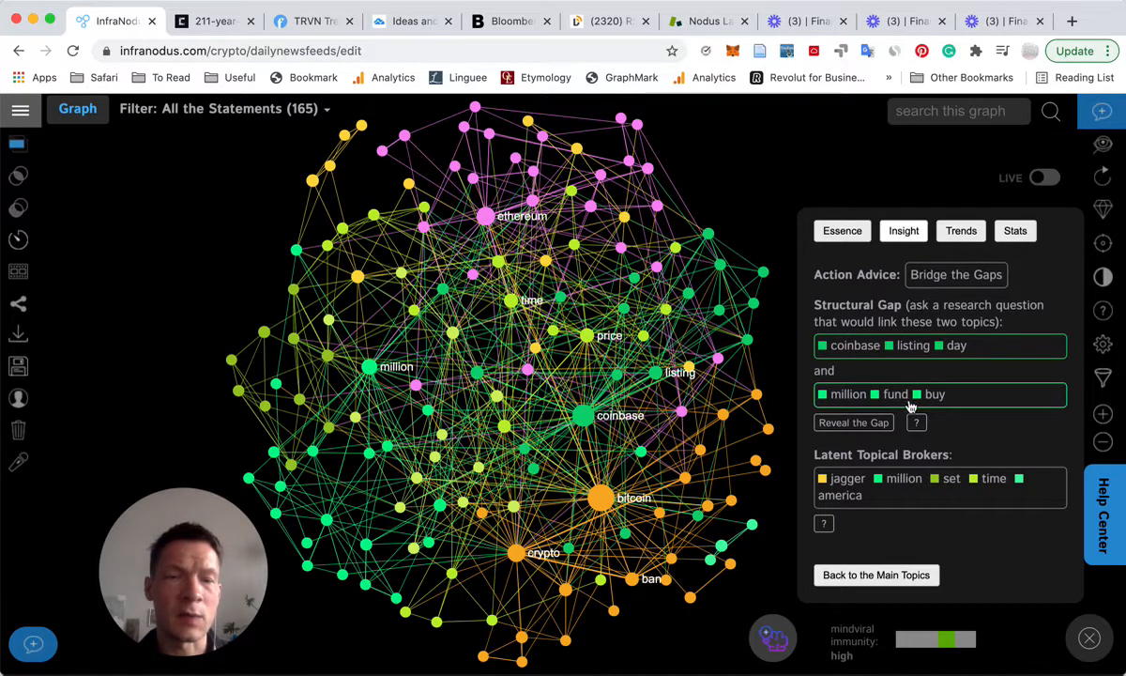
click(854, 423)
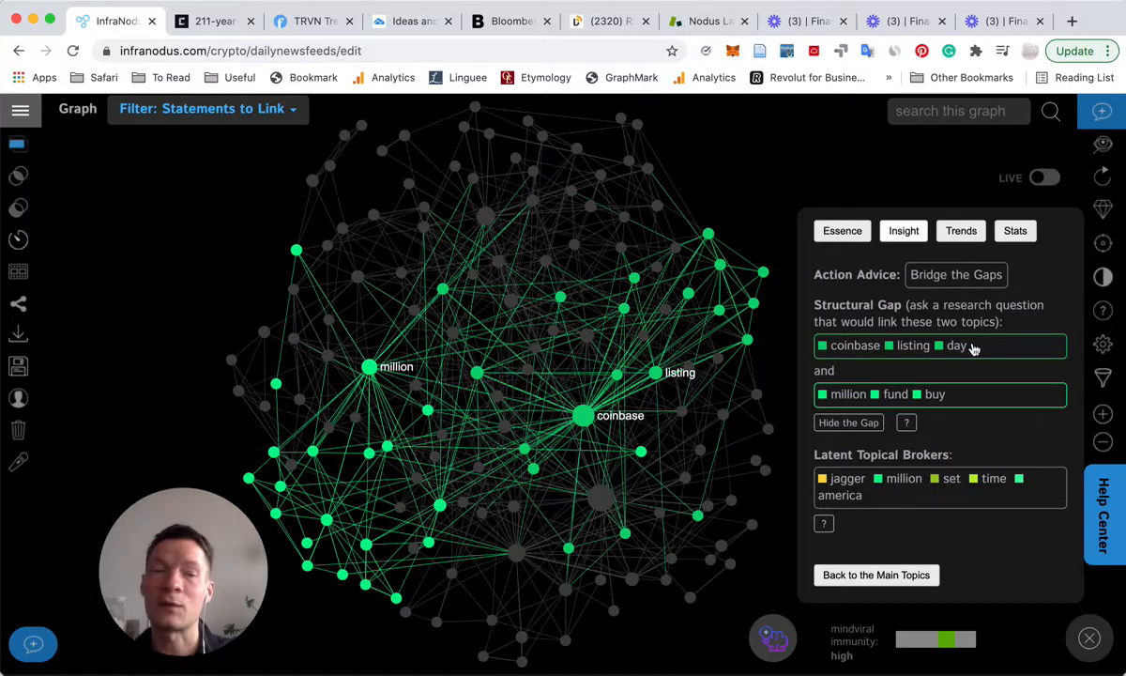
Isolate the coinbase and listing terms of the first gap topic in the graph, and clear the selection again
click(871, 348)
click(913, 348)
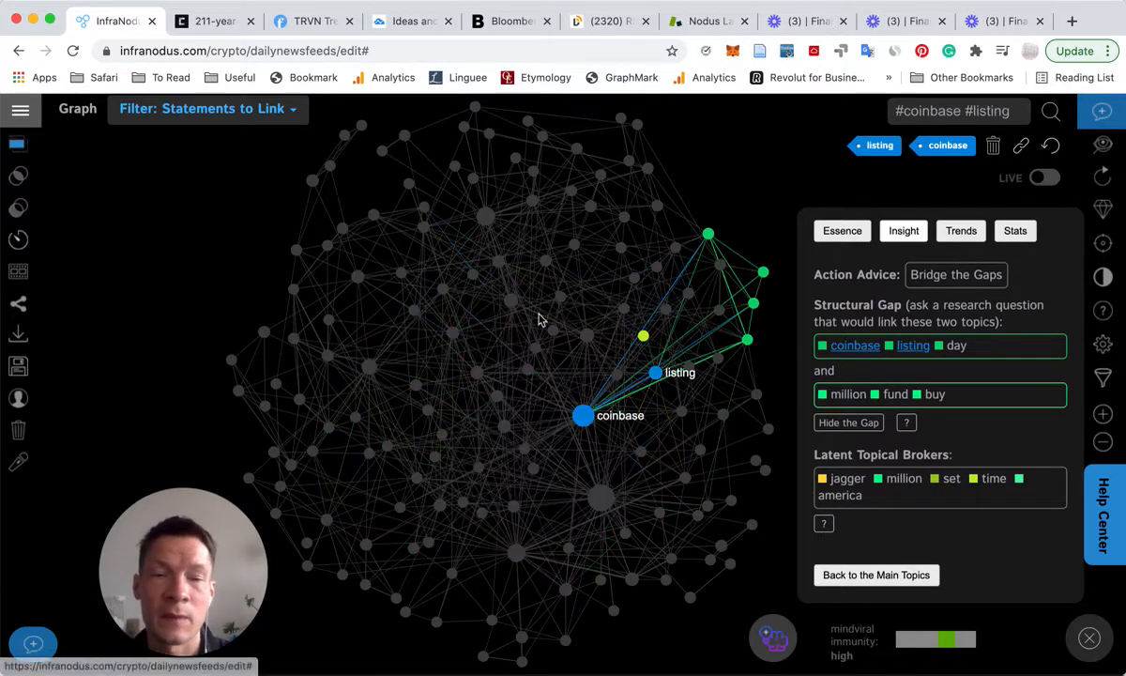
click(12, 143)
click(9, 144)
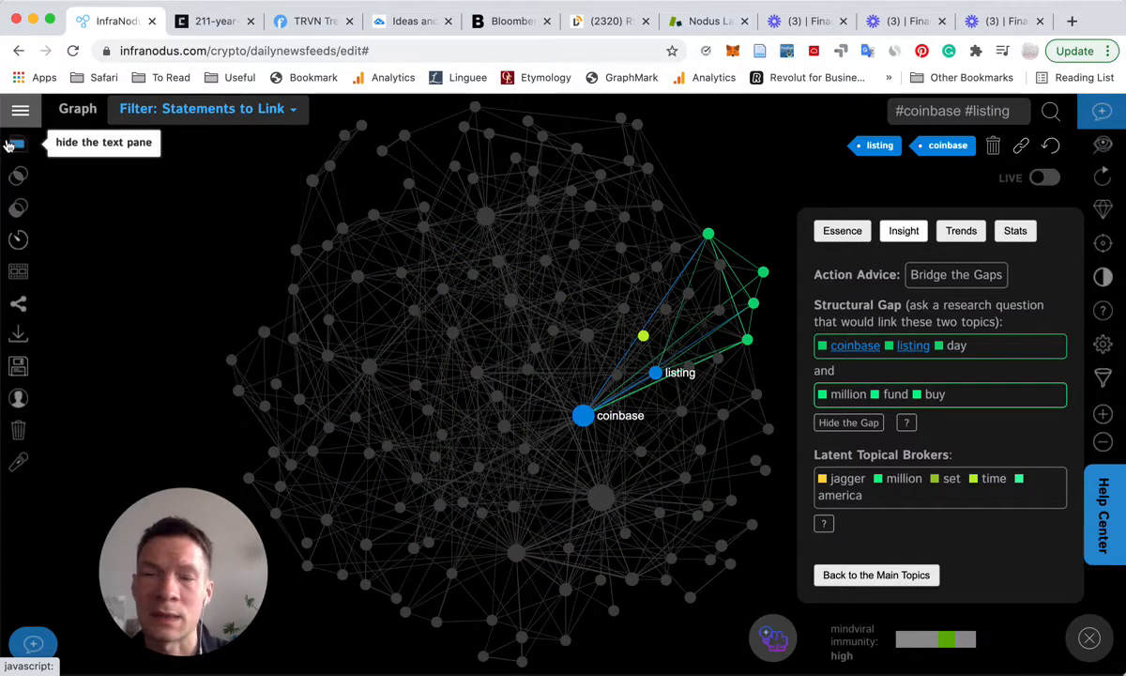
click(912, 346)
click(849, 345)
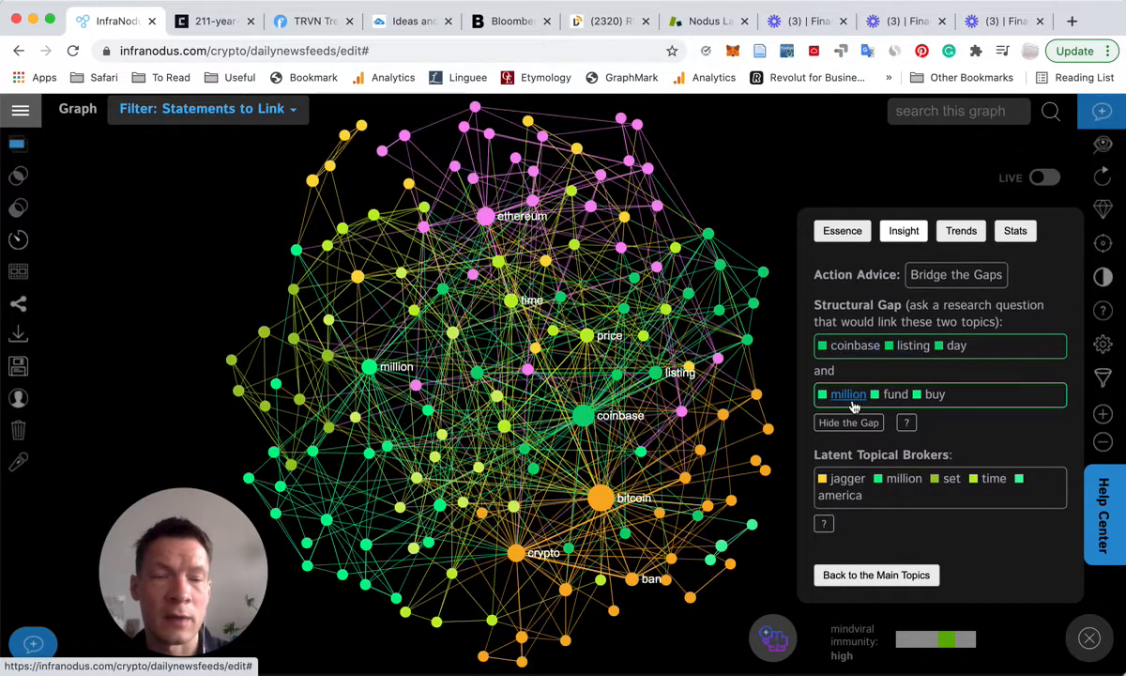
Select the million and fund terms of the second gap topic and read the matching statements in the text pane
click(849, 395)
click(896, 395)
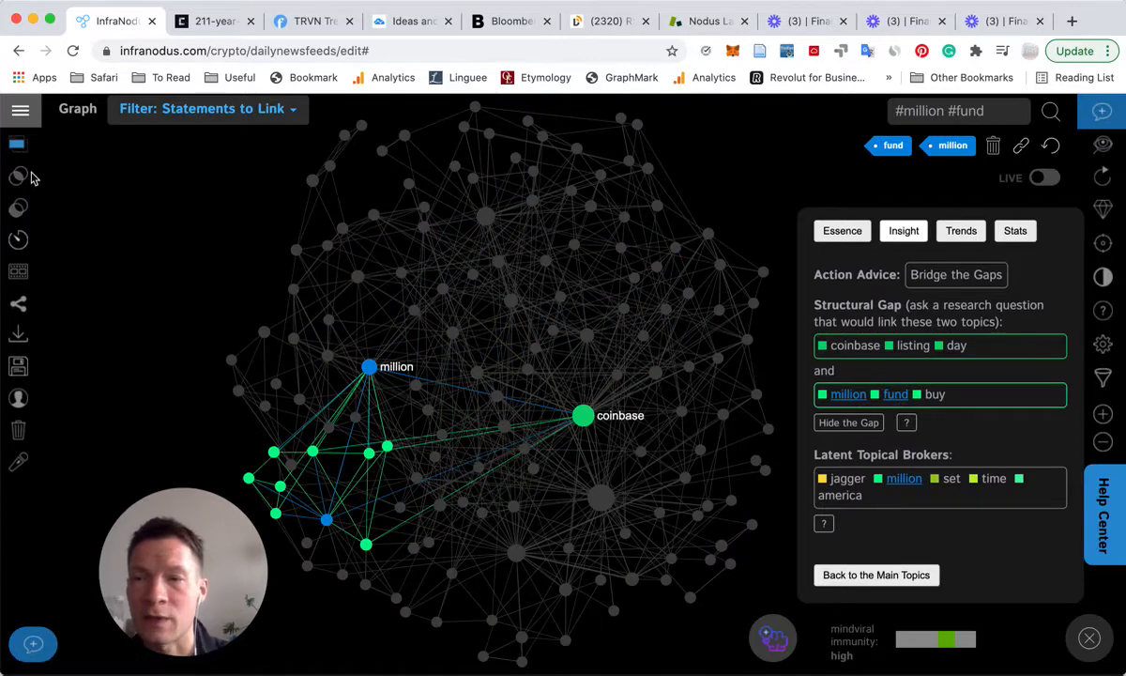
click(17, 143)
scroll(187, 294, down, 5)
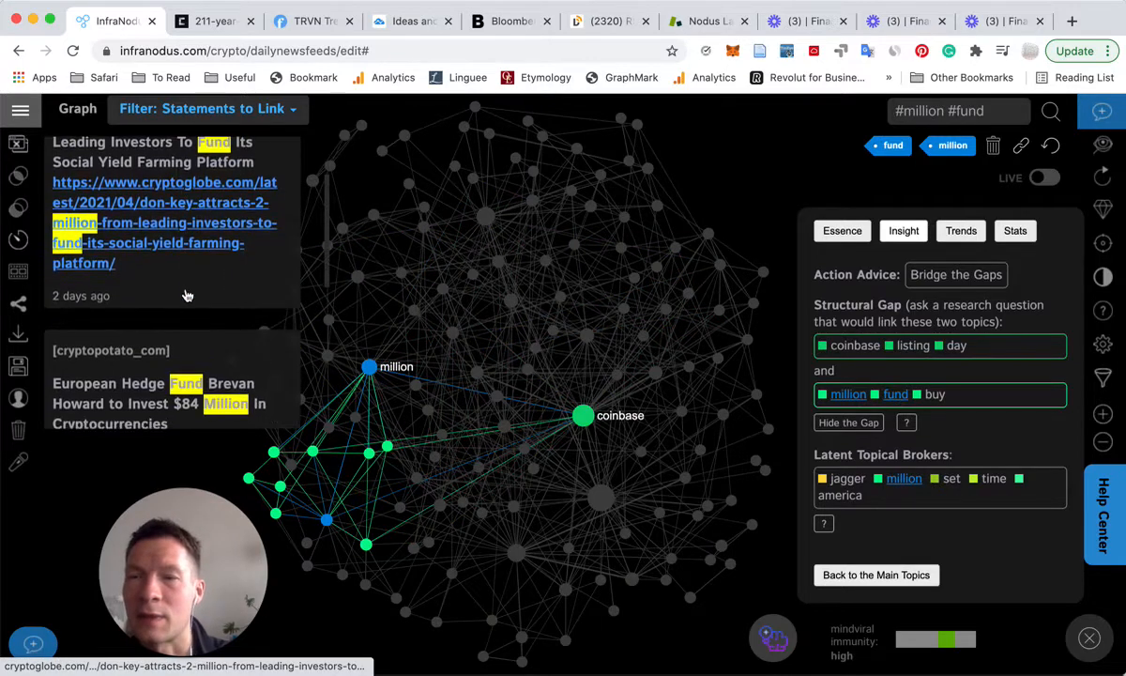
scroll(187, 294, down, 2)
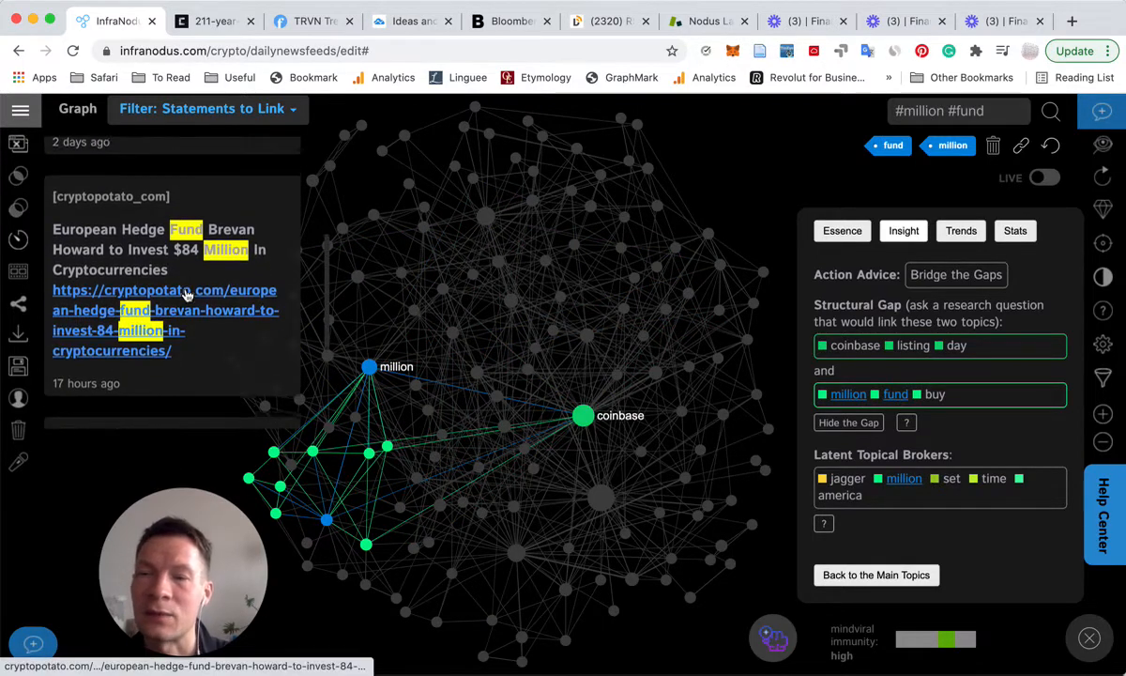
scroll(187, 295, up, 7)
scroll(187, 294, down, 5)
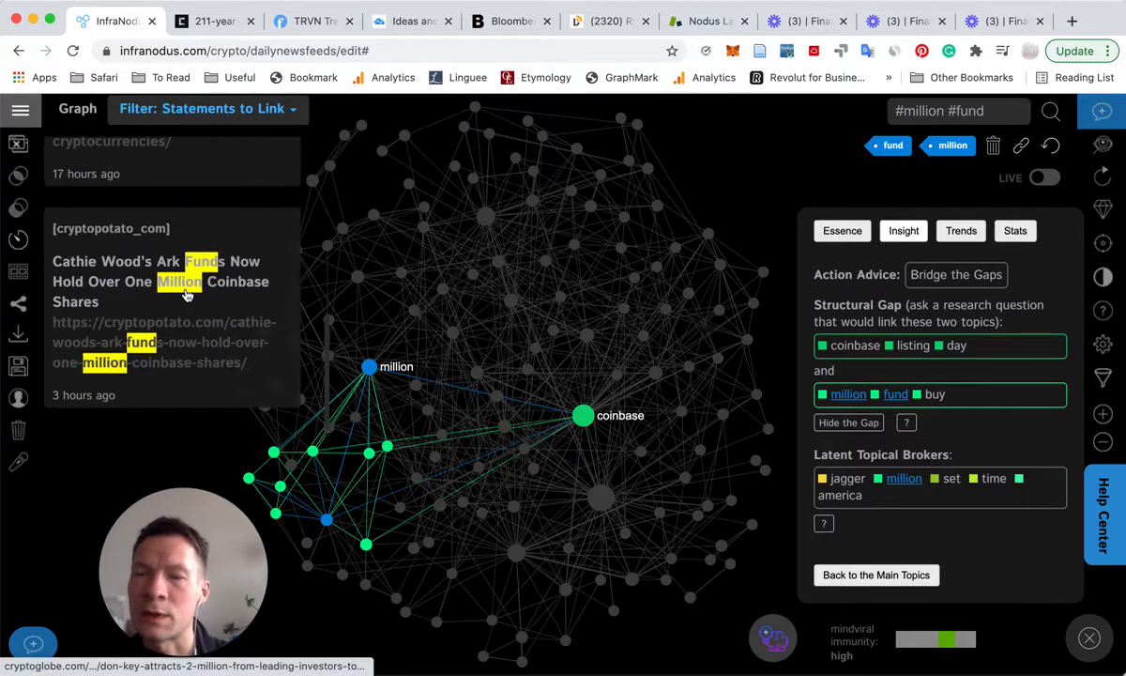
scroll(186, 291, up, 4)
scroll(187, 293, down, 4)
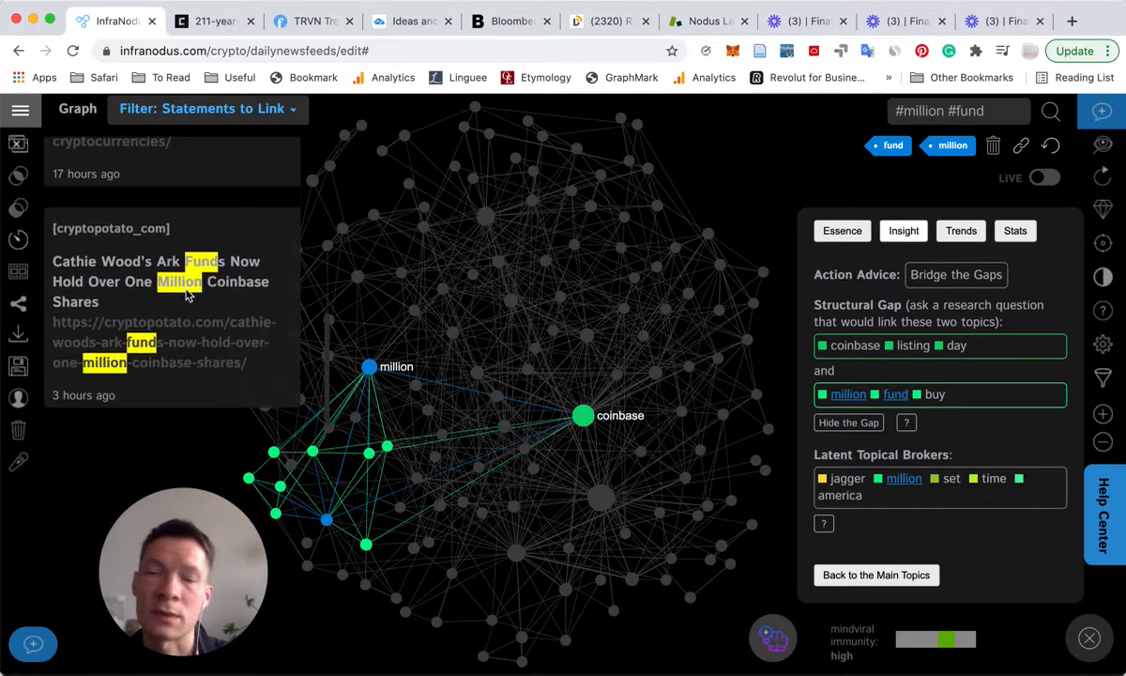
scroll(186, 291, up, 4)
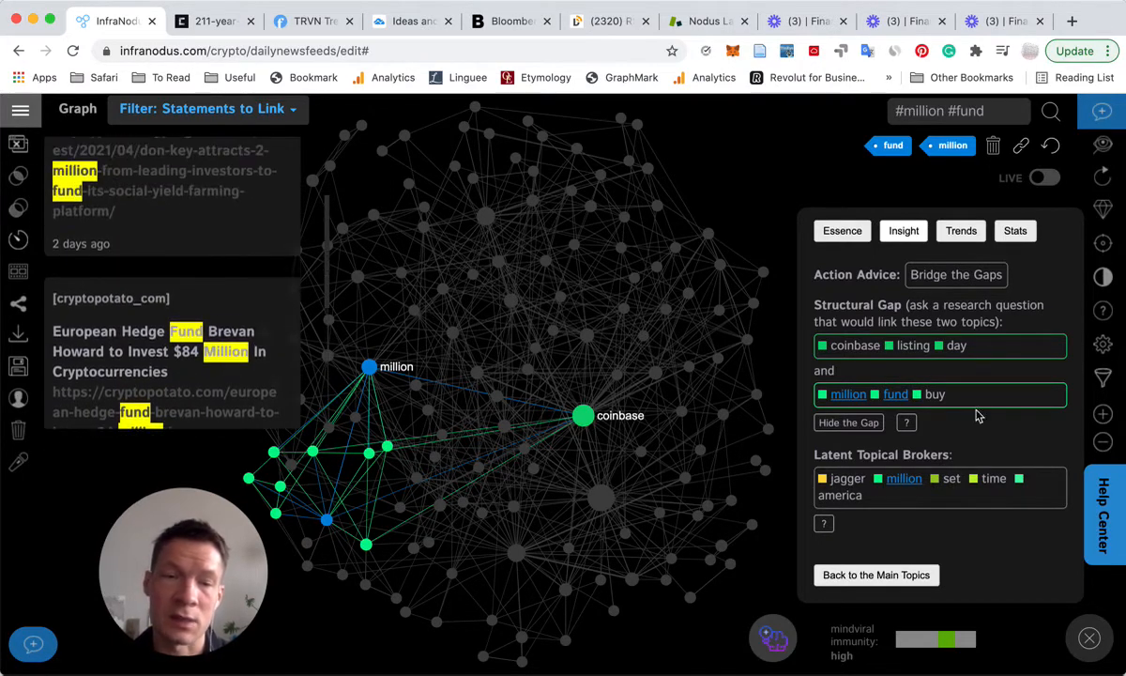
Deselect the million and fund terms and reveal the gap between the two topics again
click(847, 395)
click(896, 396)
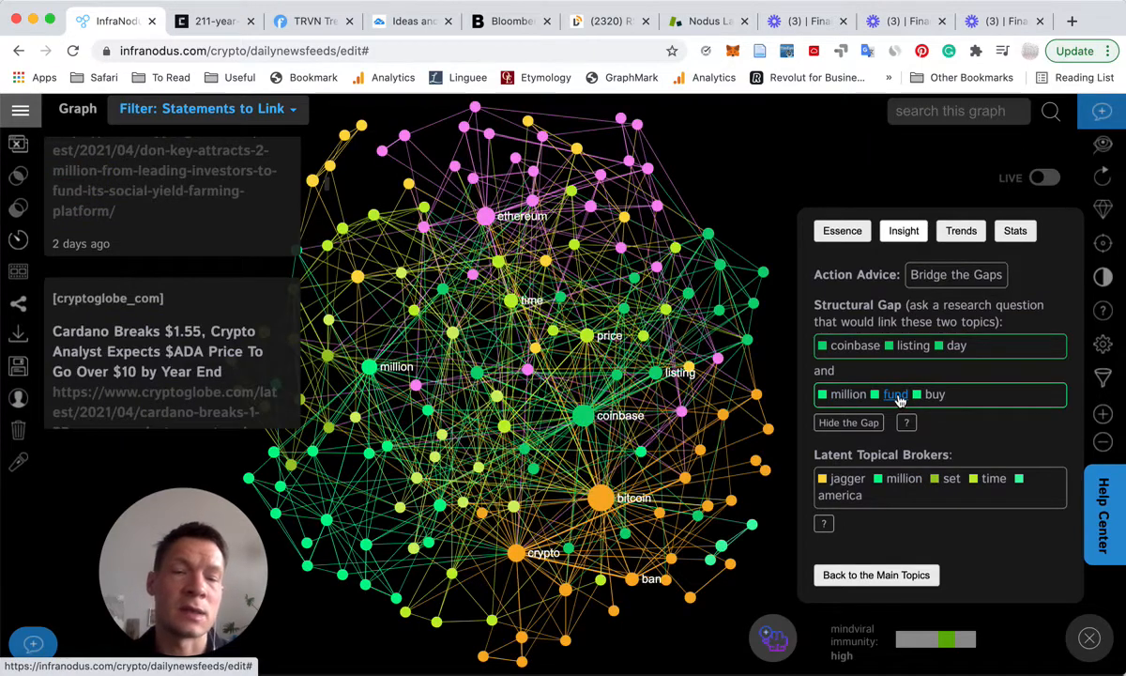
click(847, 424)
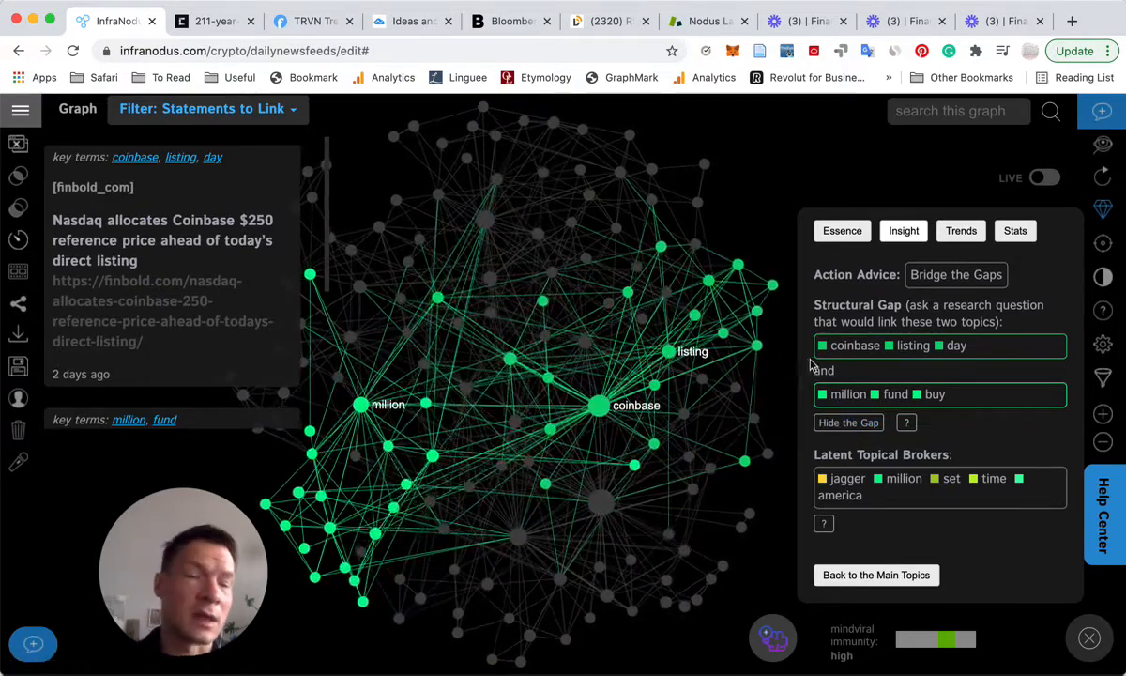
Filter the text pane by Statements to Link and read through the excerpts that could connect the two topics
click(253, 107)
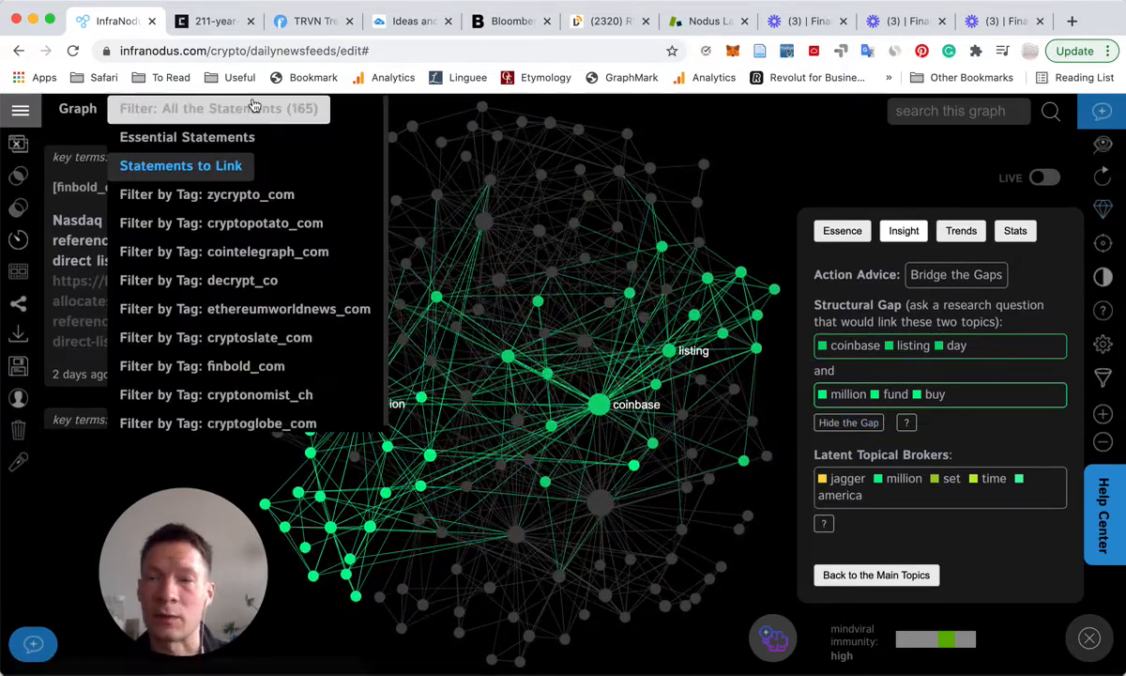
click(208, 166)
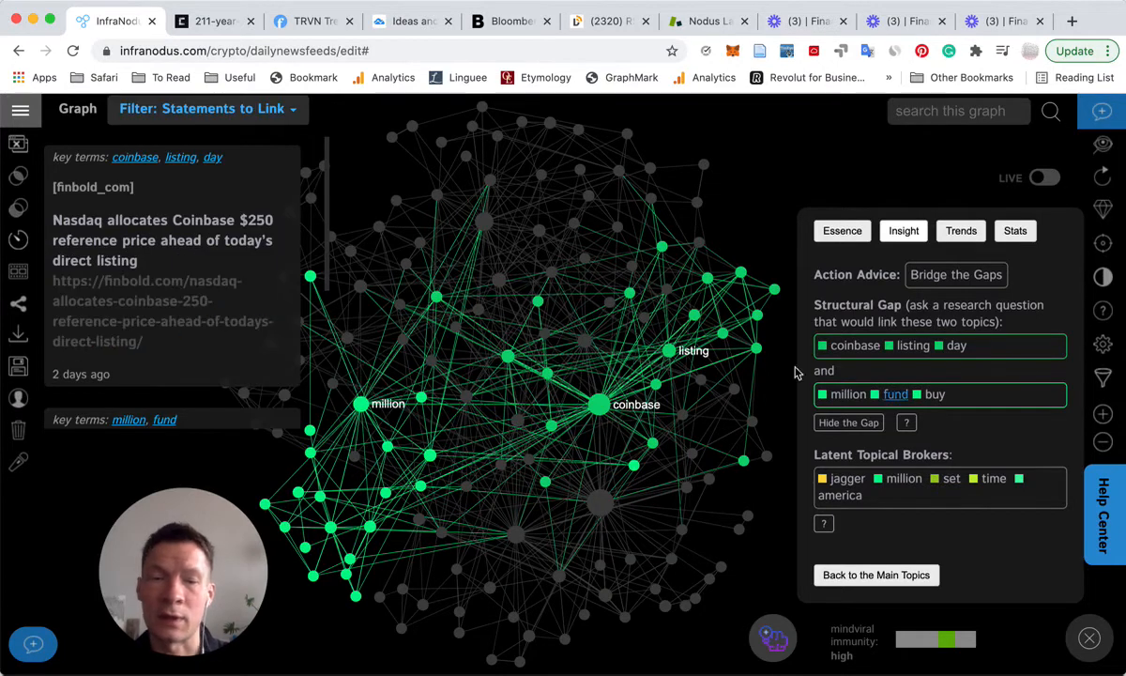
scroll(207, 344, down, 1)
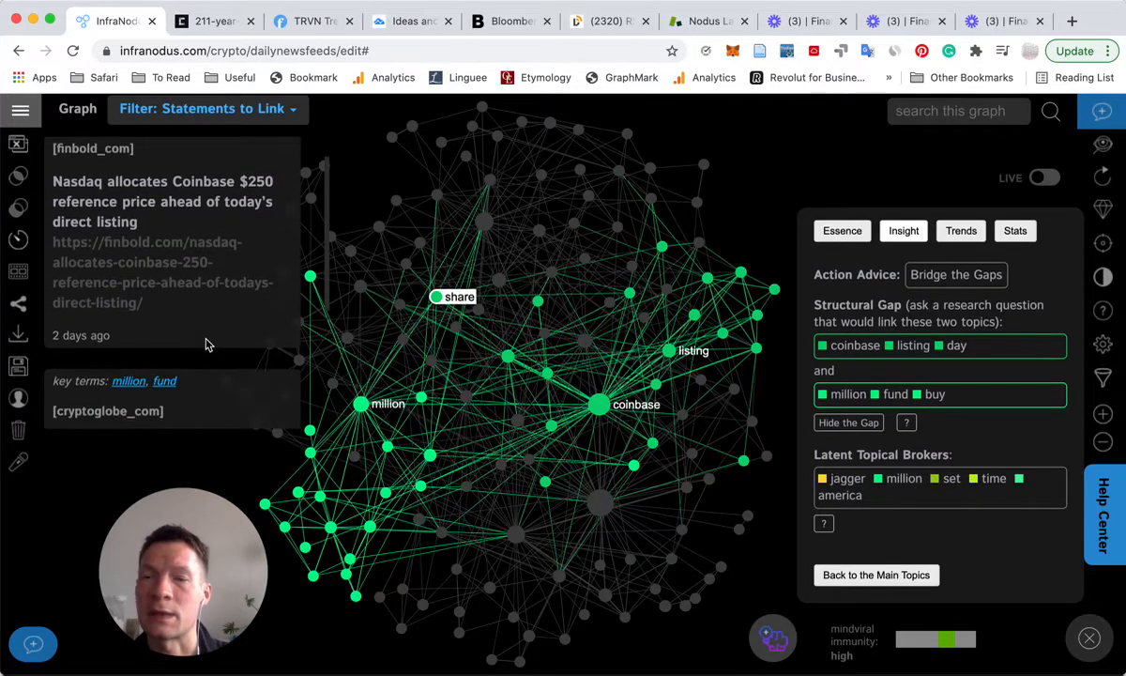
scroll(208, 344, down, 5)
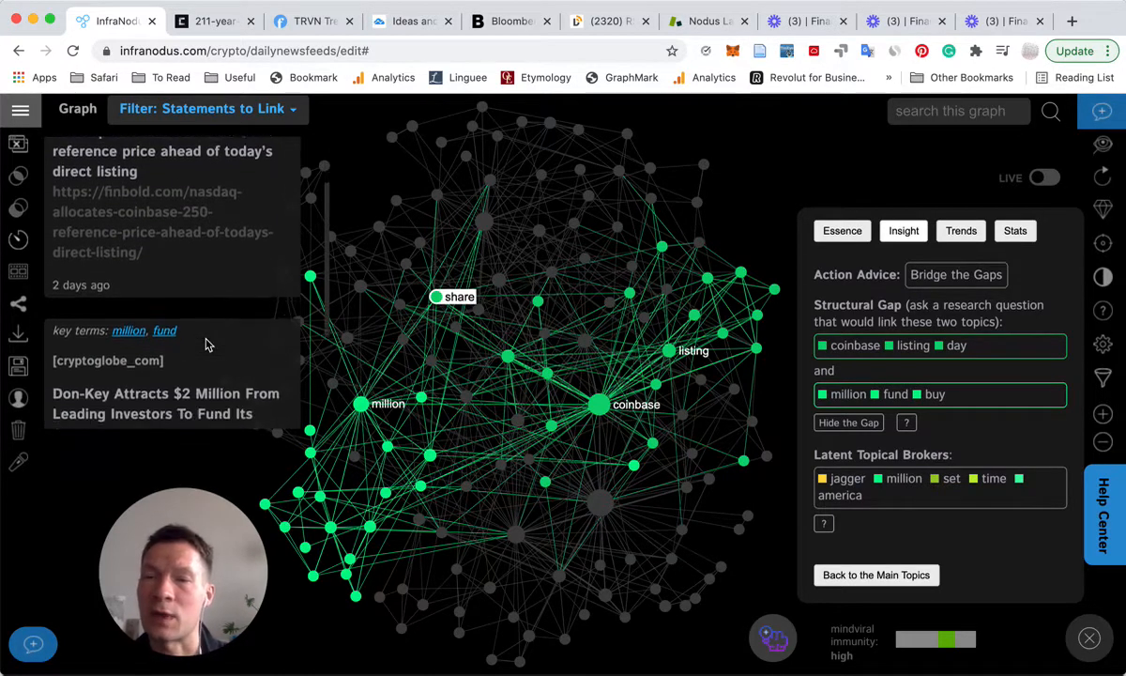
scroll(208, 344, down, 10)
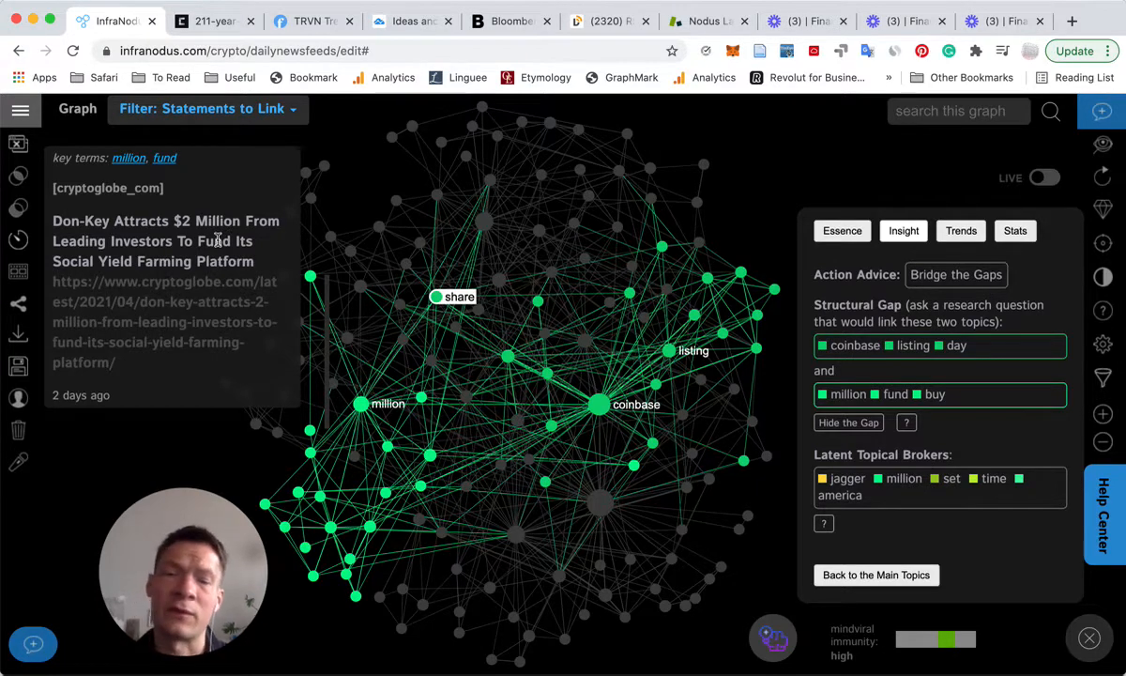
Open the daily_news_accum graph from the list of saved graphs
scroll(217, 241, up, 2)
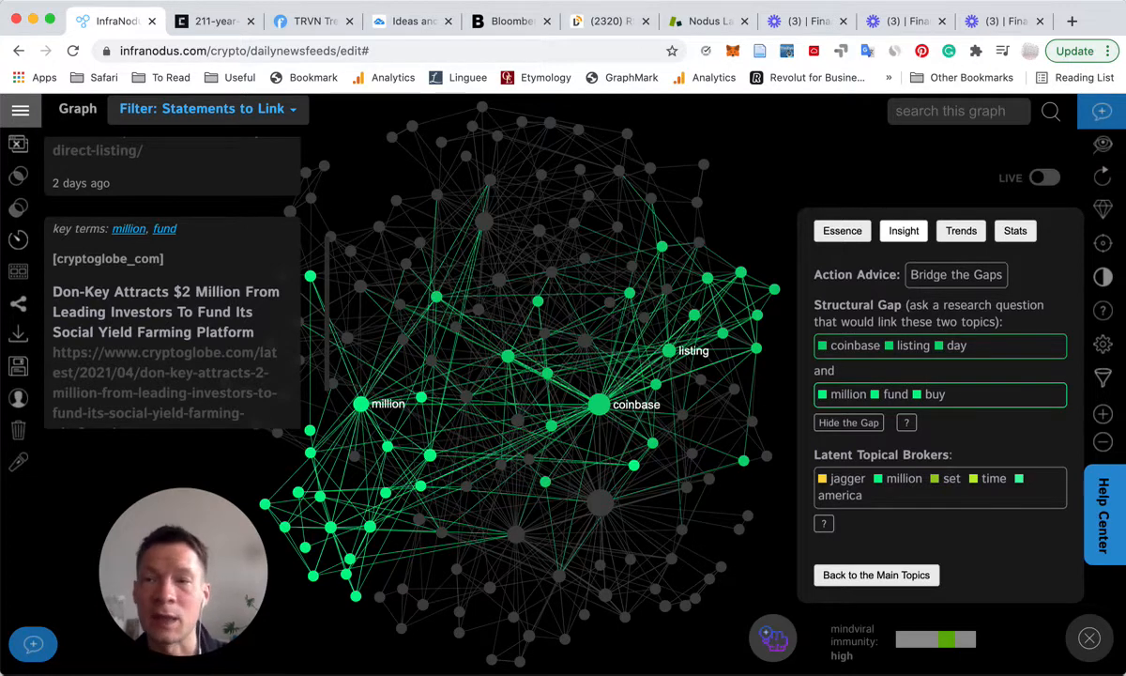
click(20, 110)
scroll(94, 375, down, 10)
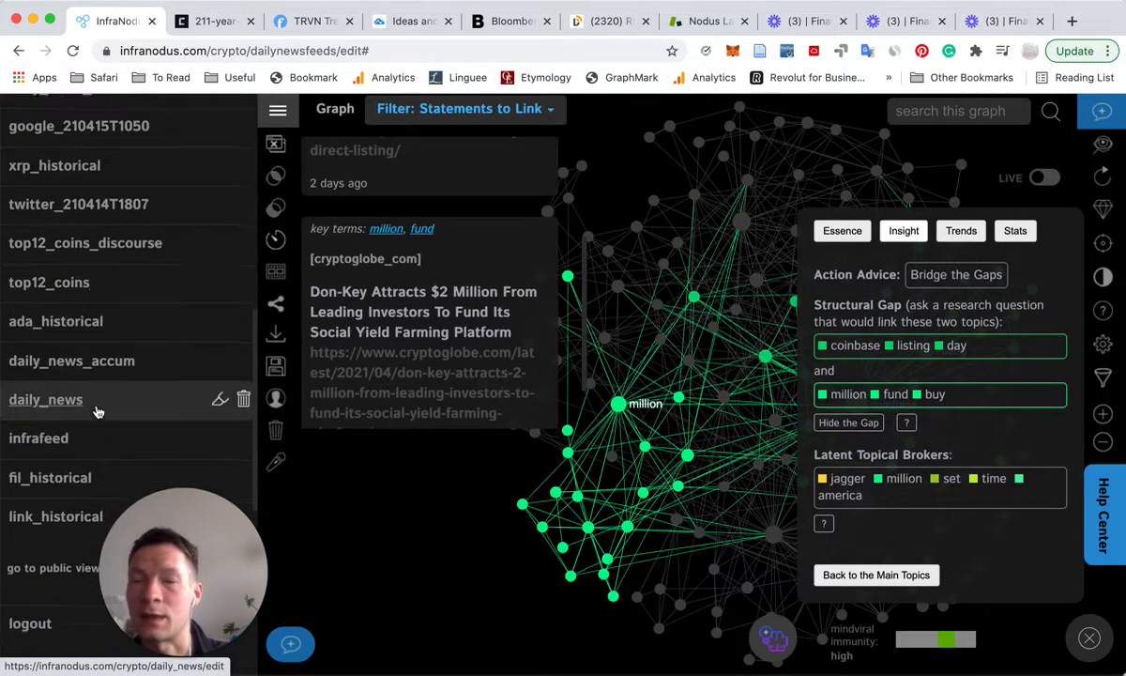
scroll(97, 411, down, 1)
click(93, 324)
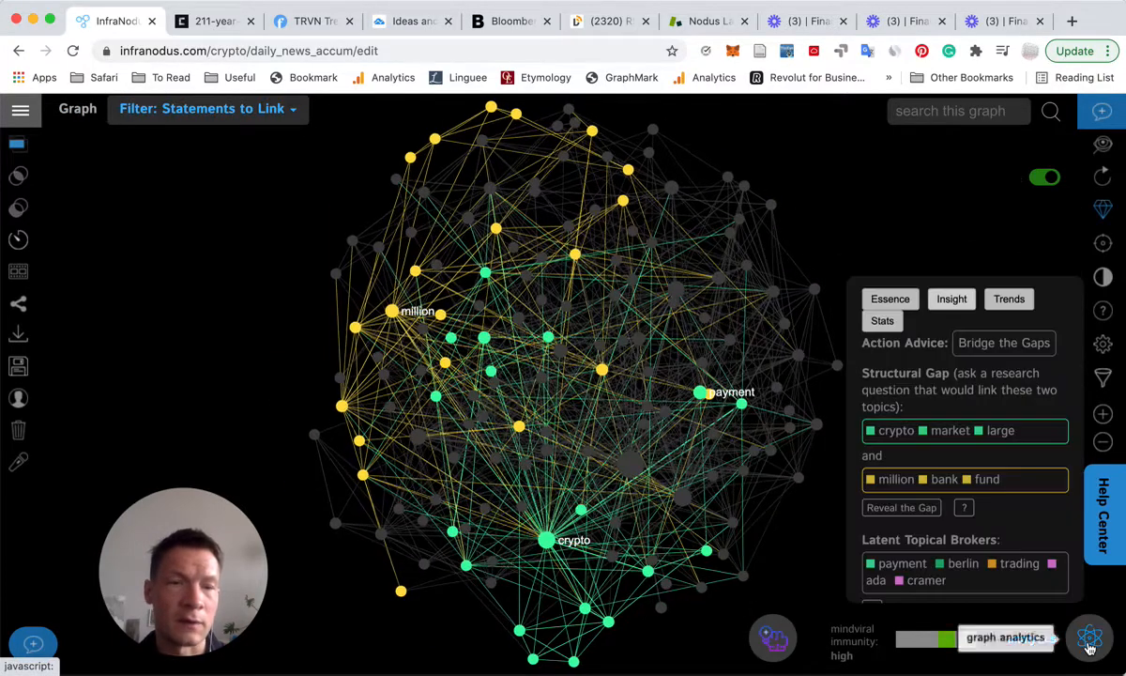
Switch the statement filter to All the Statements and close the analytics panel to display the full graph
mouse_move(1047, 183)
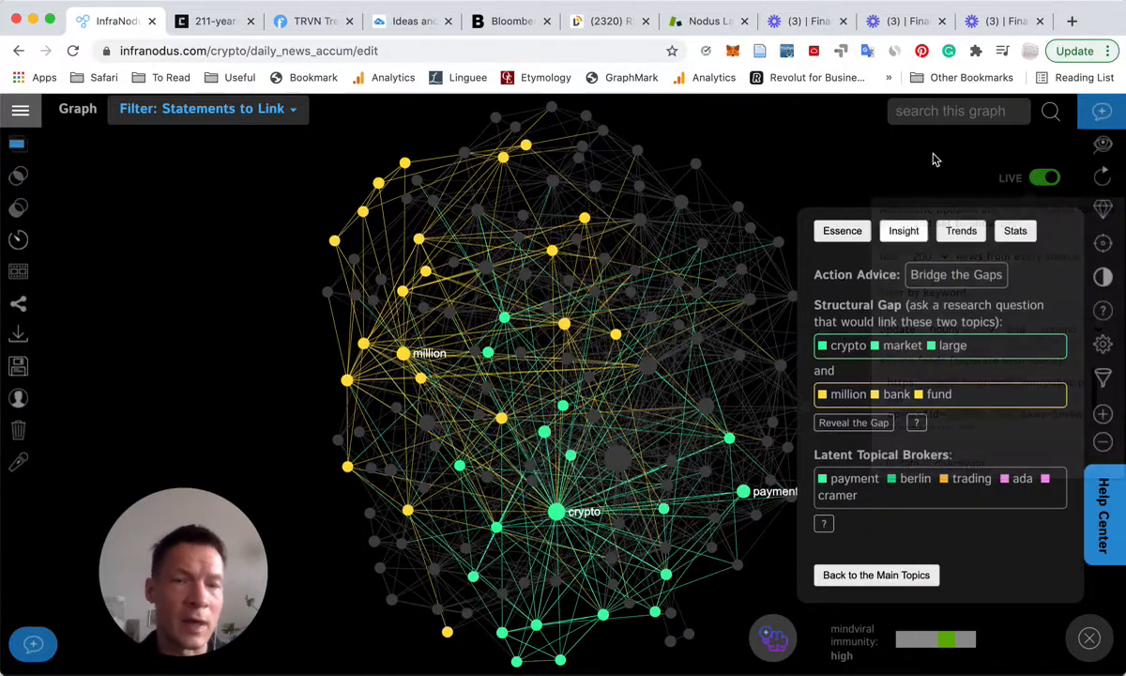
click(185, 117)
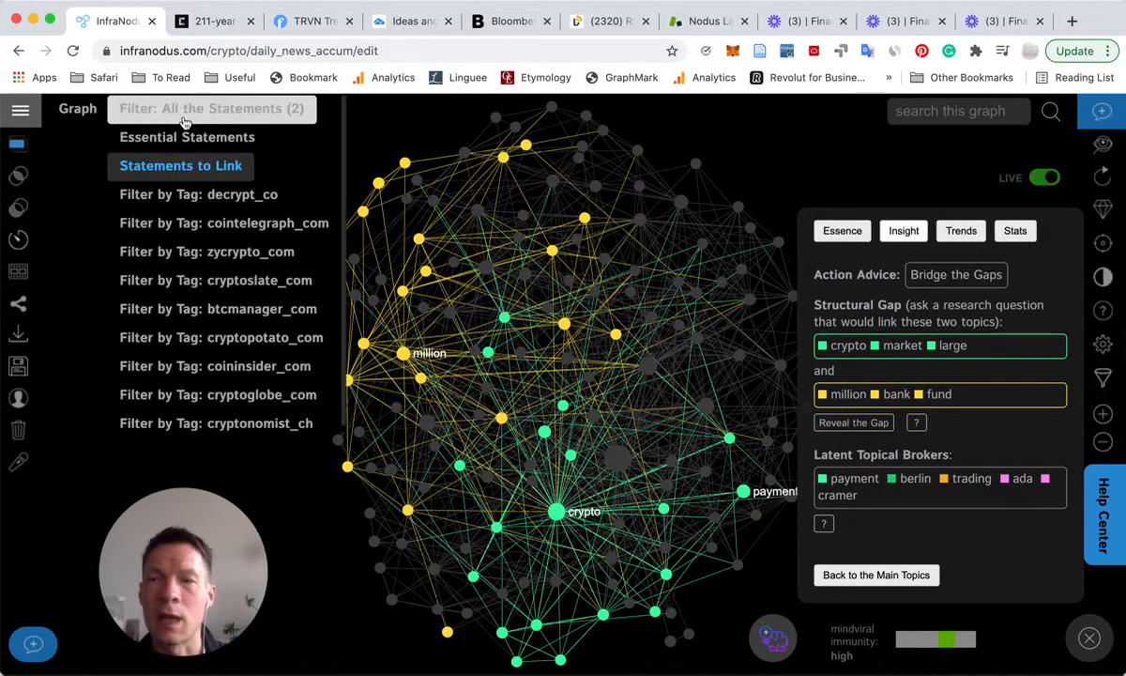
click(1089, 639)
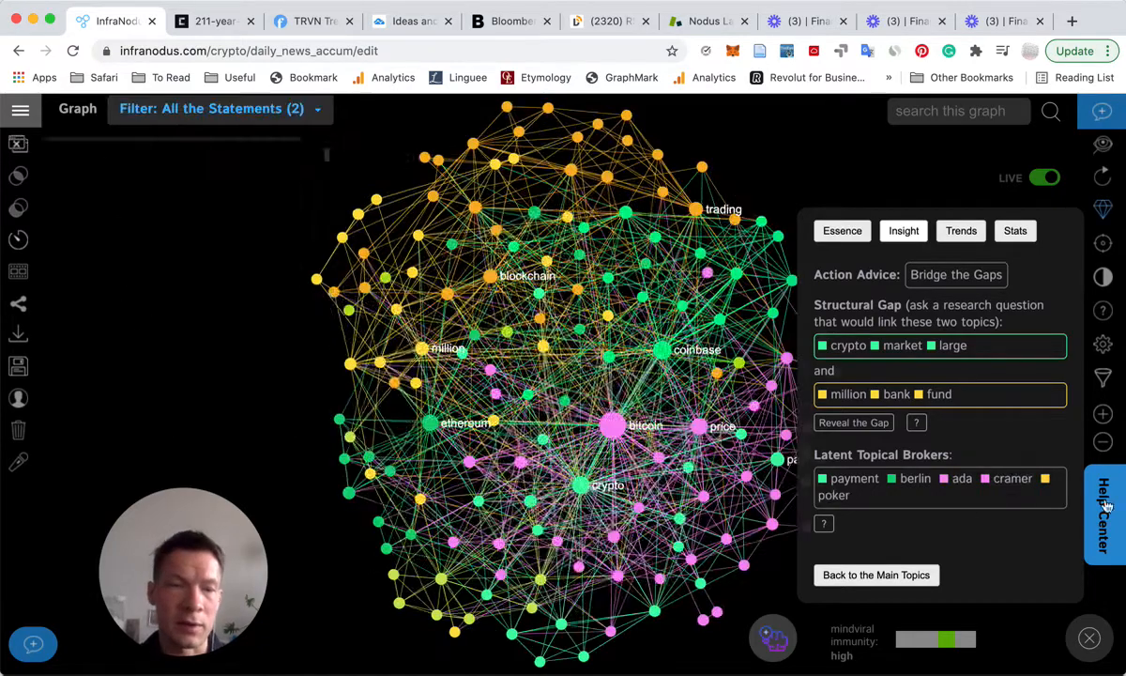
click(1090, 640)
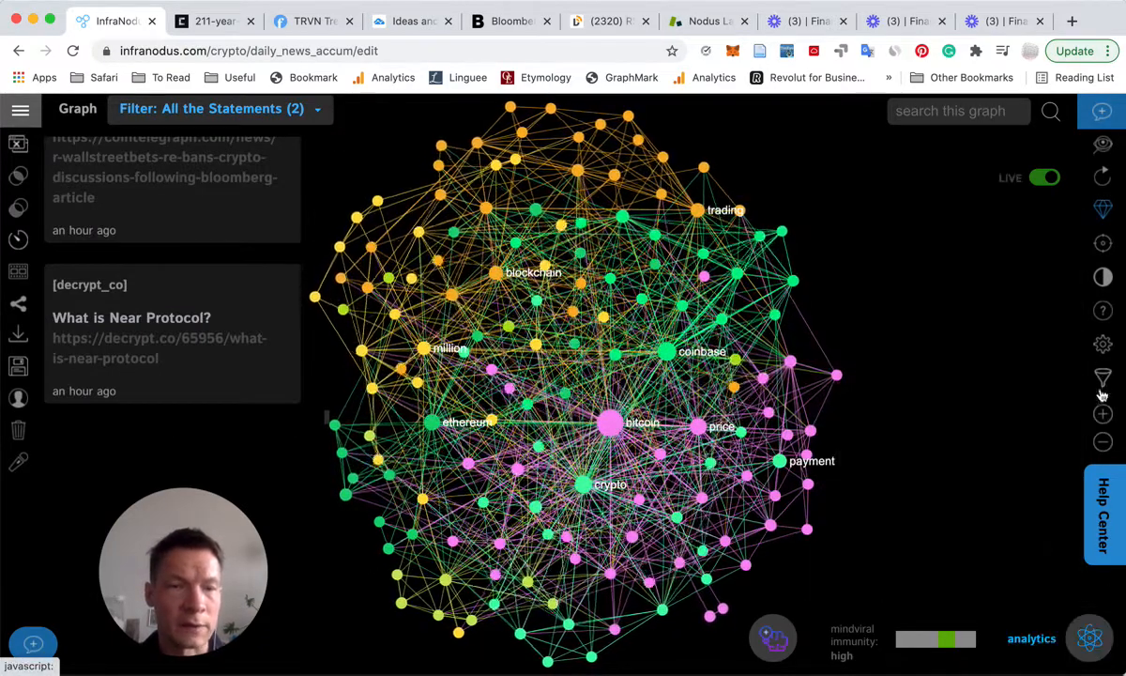
Replay the graph's evolution by shrinking the time range filter to its start and extending it back to 16/04/2021, and close the filters
click(1103, 377)
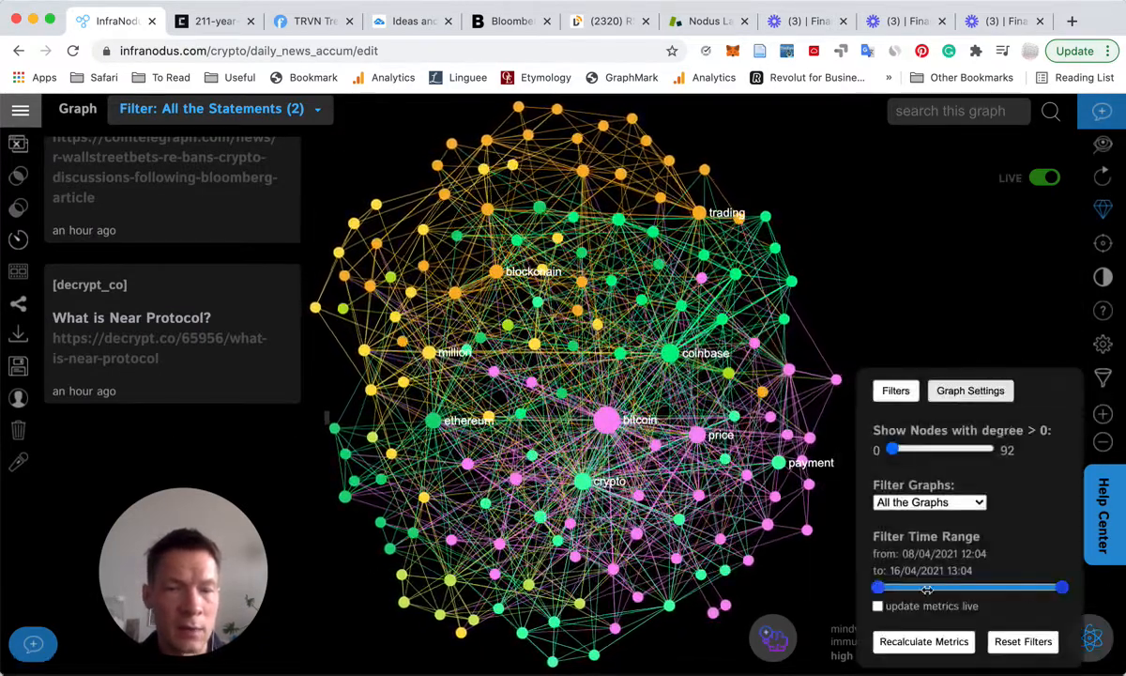
drag(1061, 587, 877, 587)
mouse_move(1065, 590)
mouse_down()
mouse_move(893, 588)
mouse_move(1063, 588)
mouse_up()
click(1103, 380)
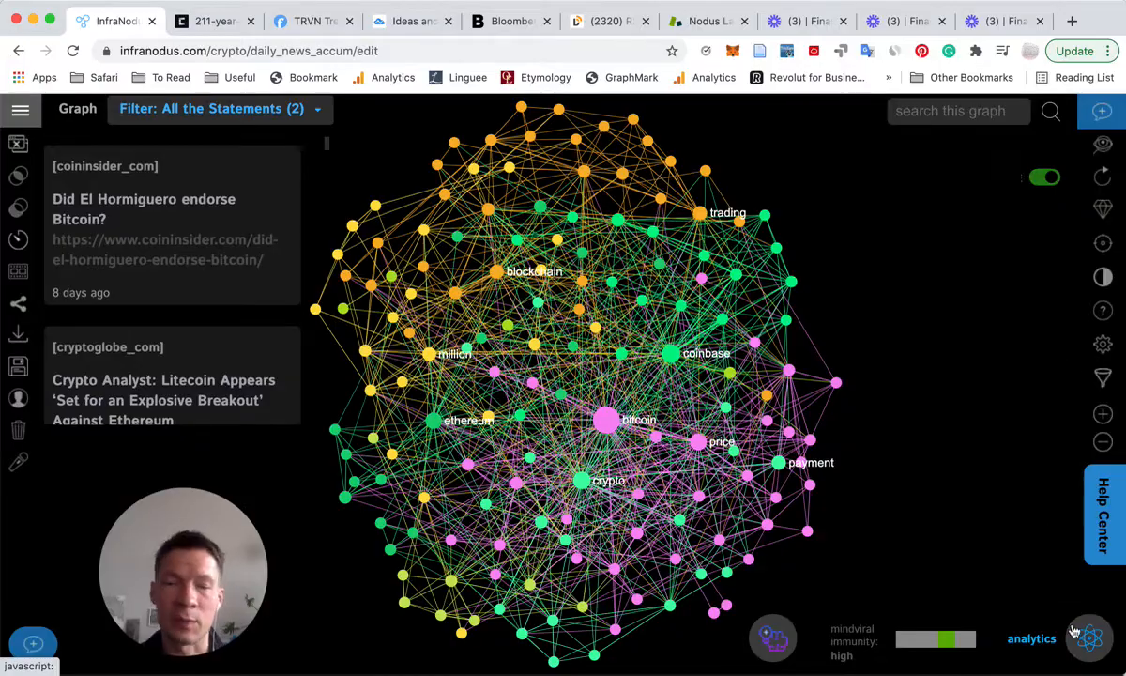